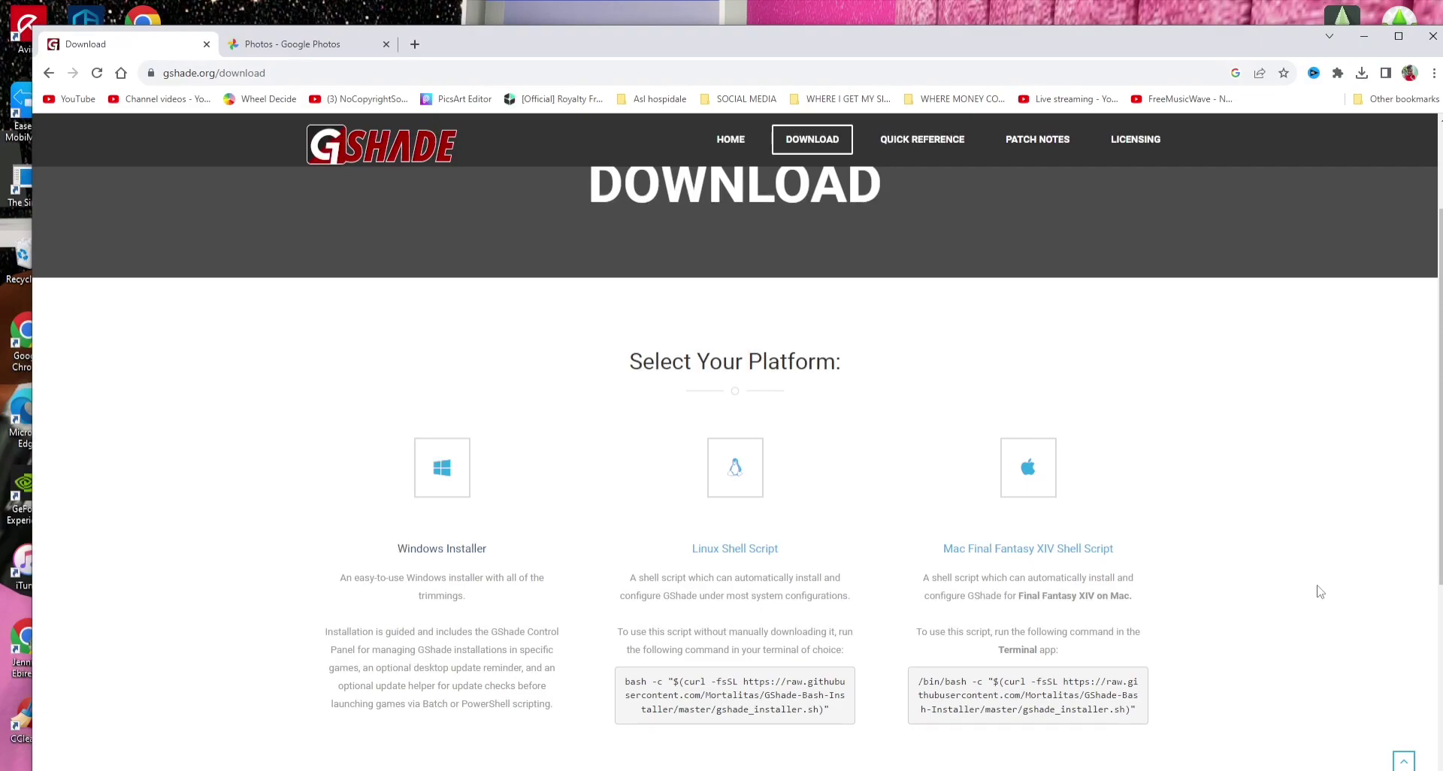
# Run the downloaded GShade.Latest.Installer (1).exe from Chrome's recent downloads list
pyautogui.click(442, 468)
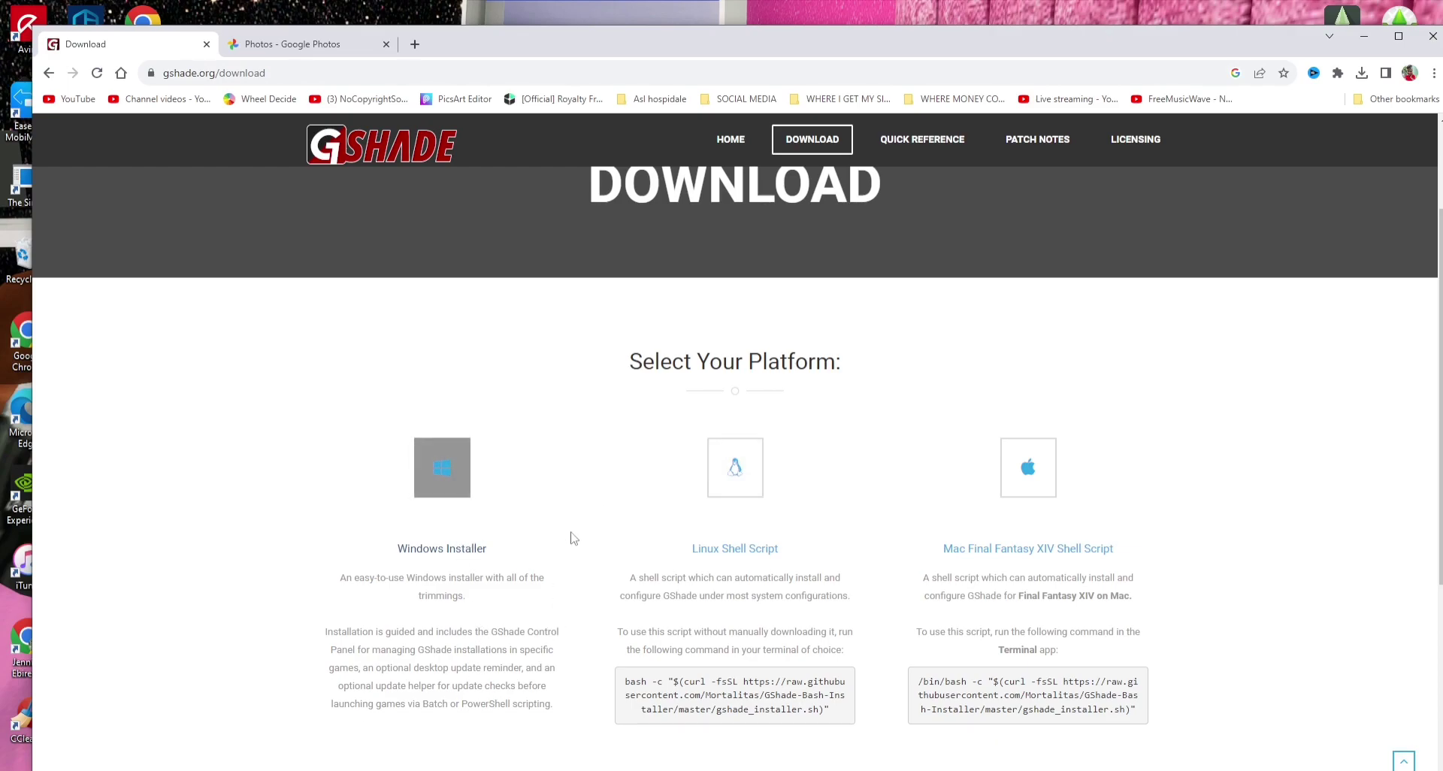
pyautogui.click(748, 485)
pyautogui.click(1362, 73)
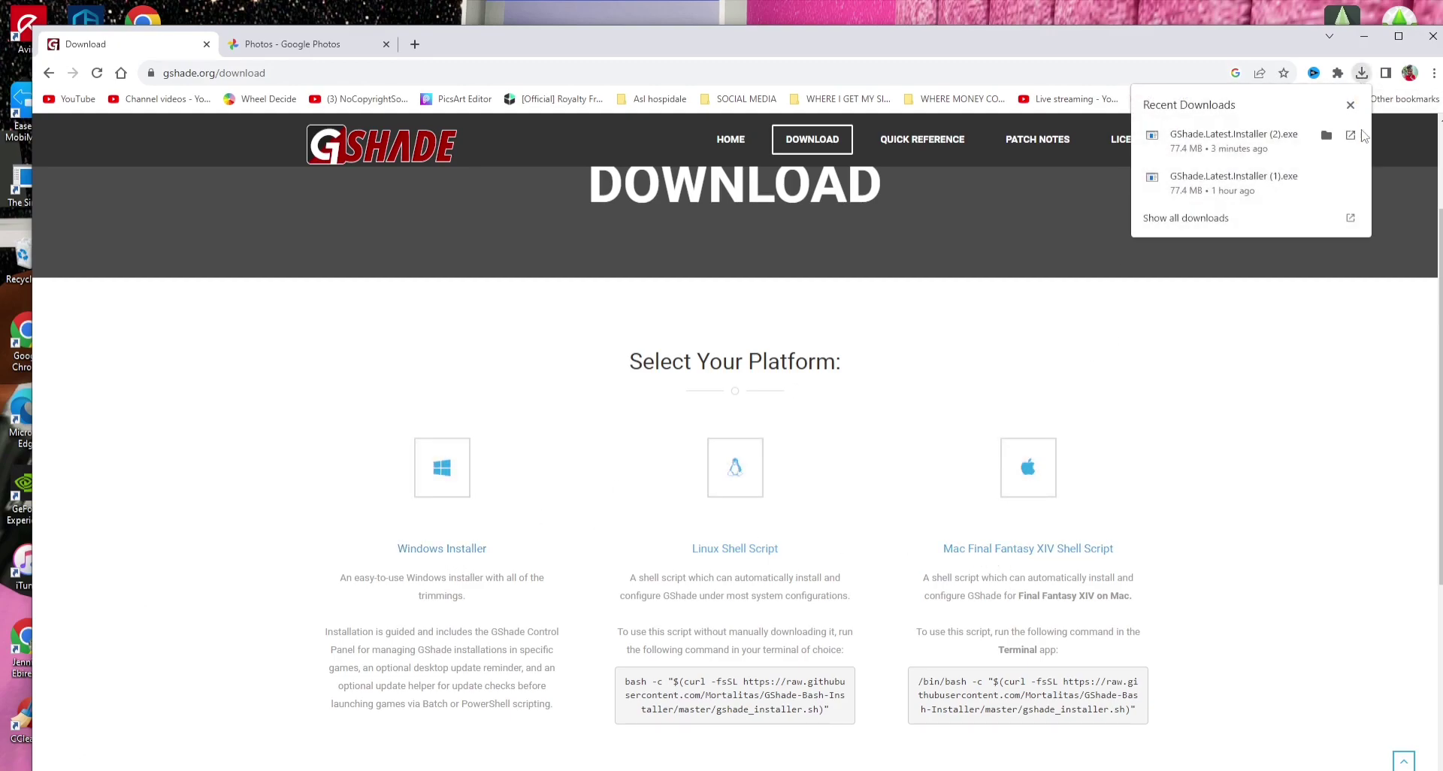
pyautogui.click(1233, 195)
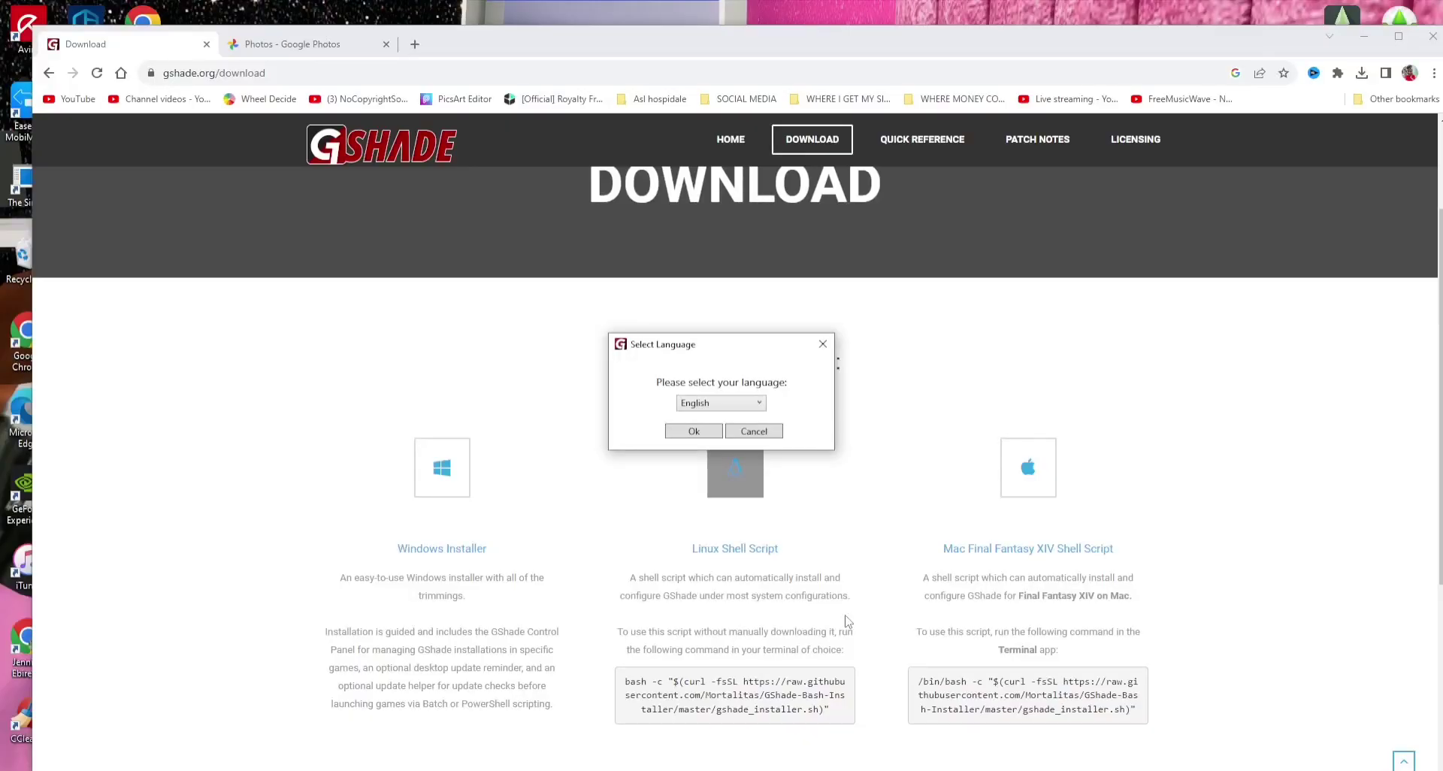
# Keep English as the installer language and accept the GShade licence agreement
pyautogui.click(720, 410)
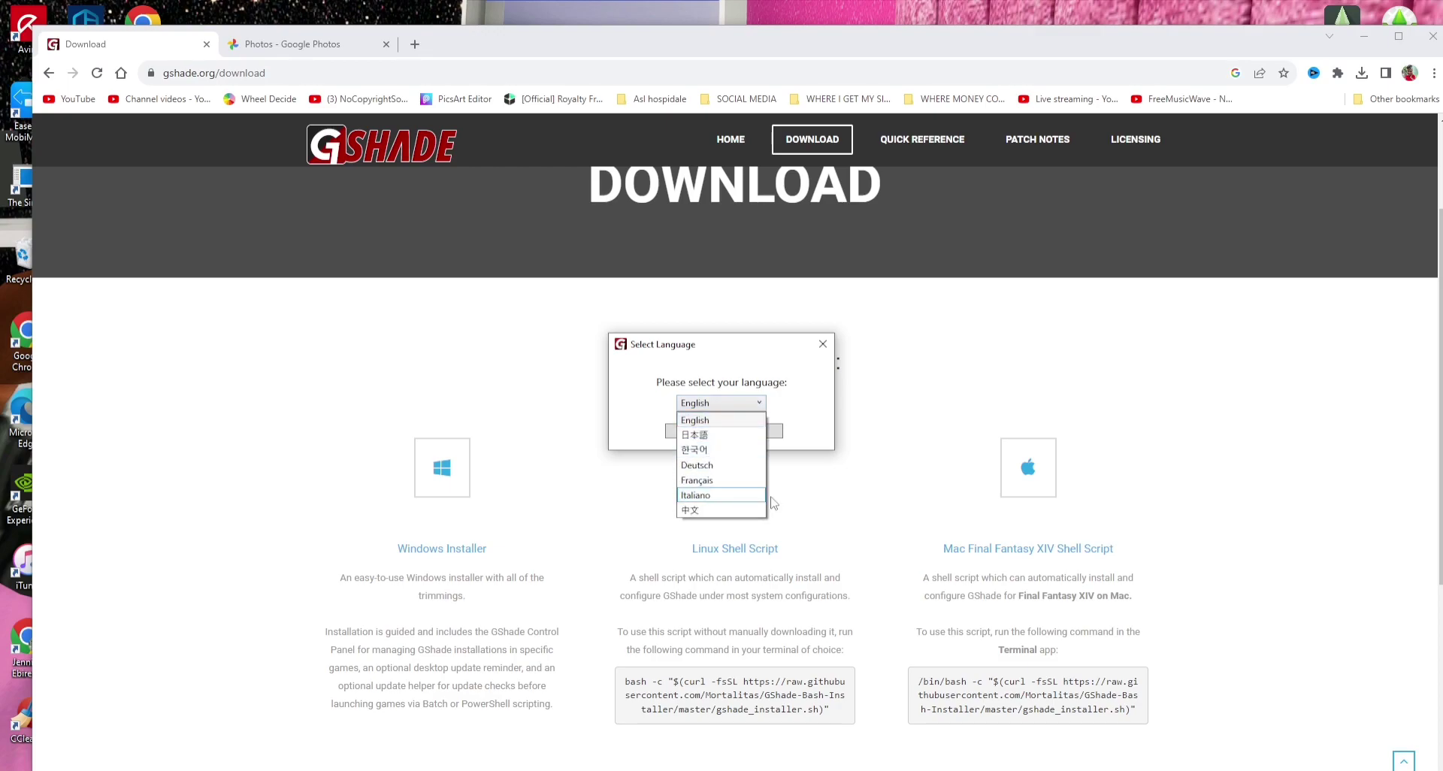
pyautogui.click(746, 420)
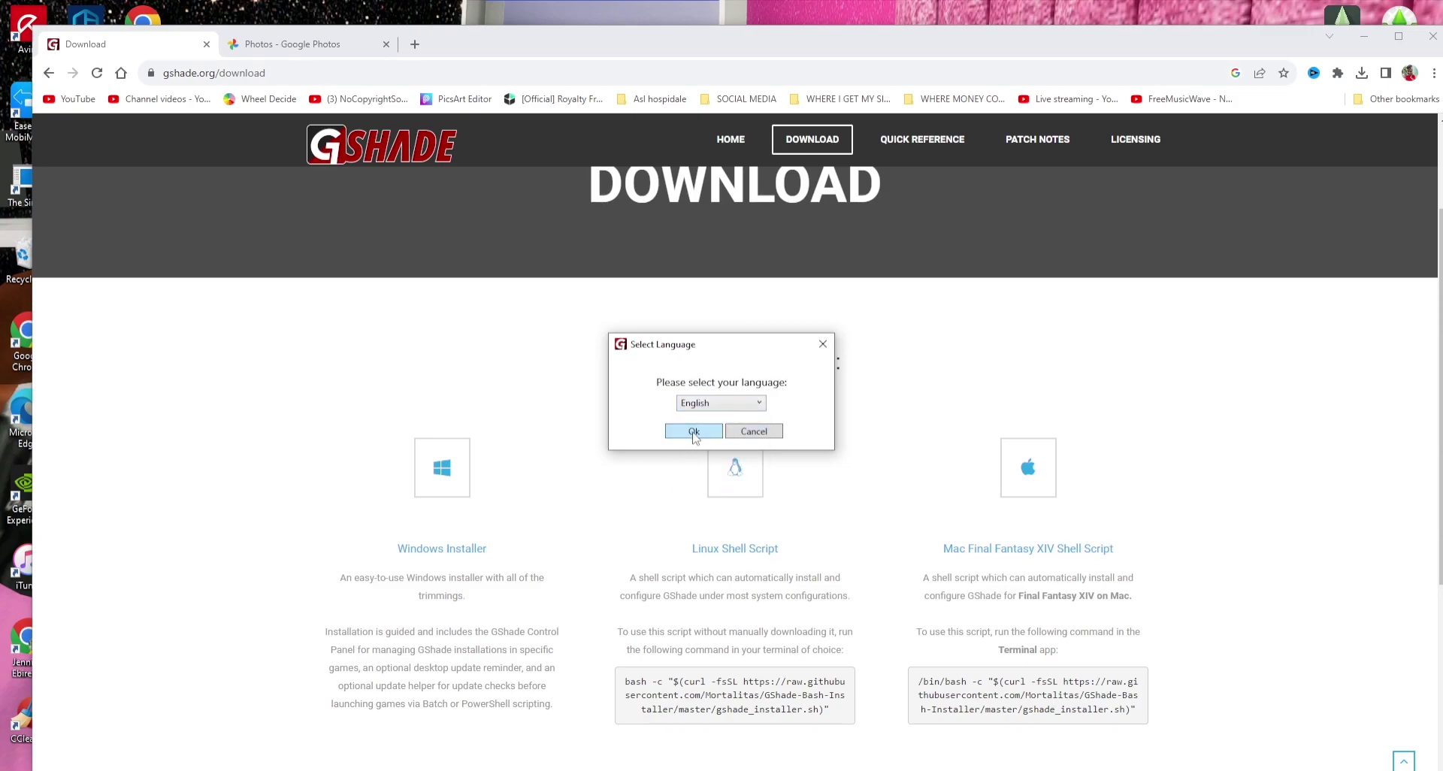
pyautogui.click(694, 433)
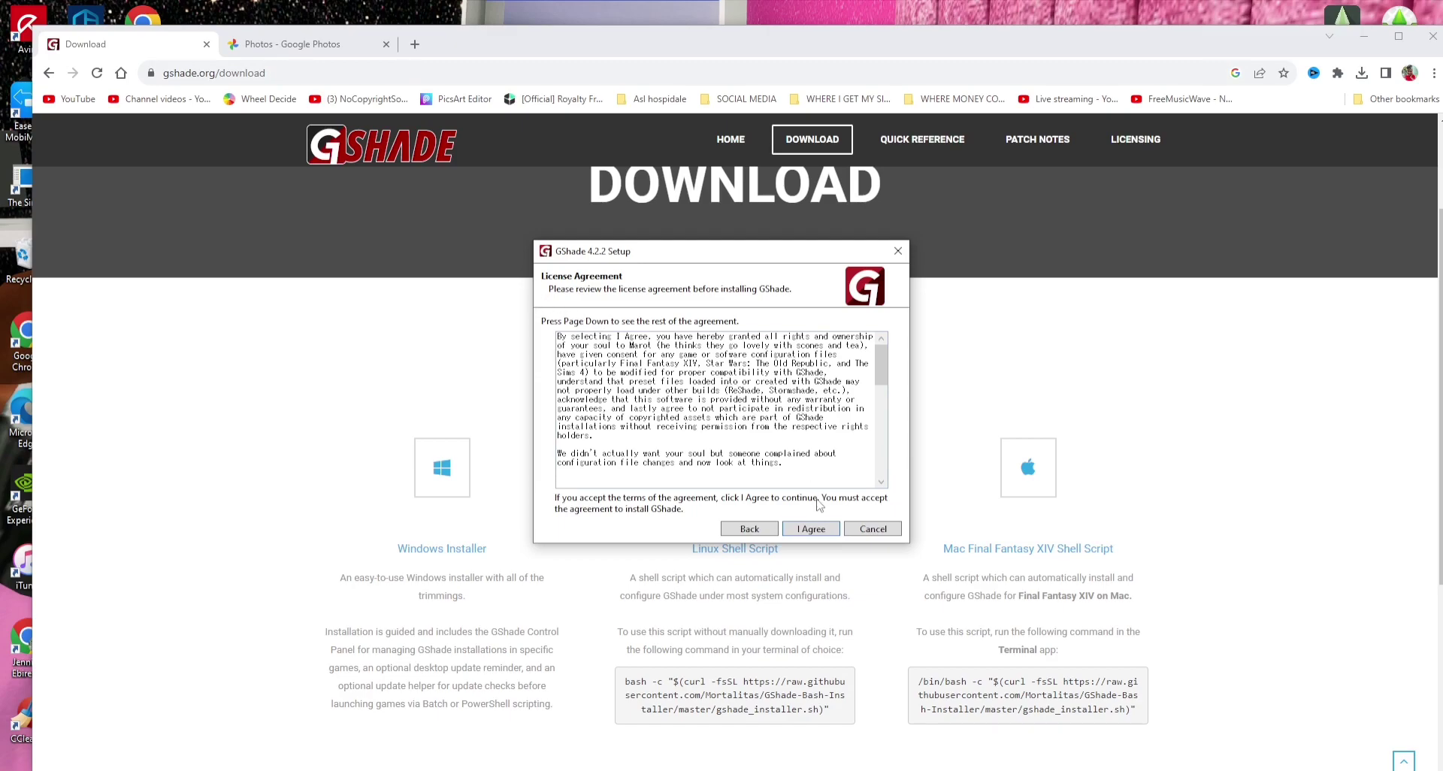
pyautogui.click(811, 529)
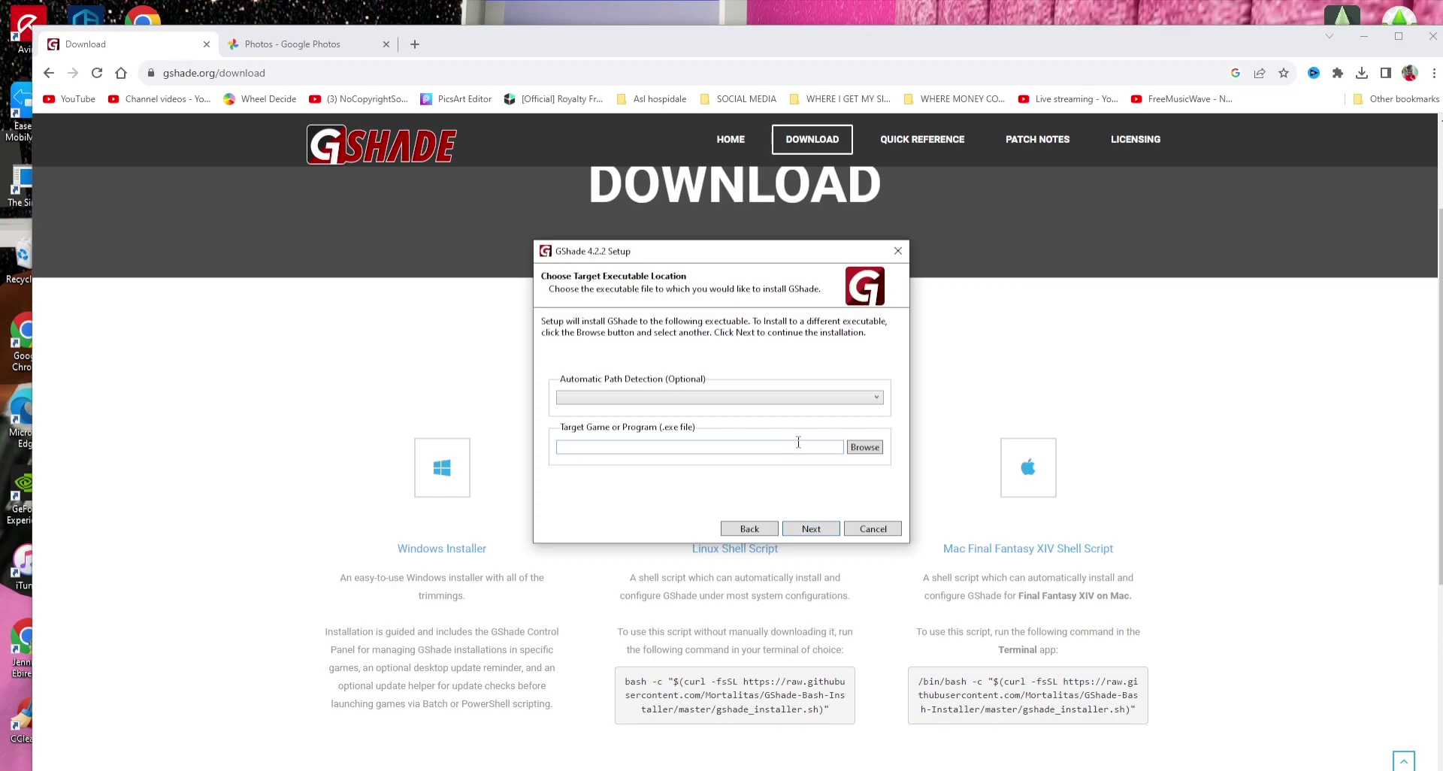
# Browse for the target executable and reach Program Files on the TOSHIBA EXT (E:) drive
pyautogui.click(865, 447)
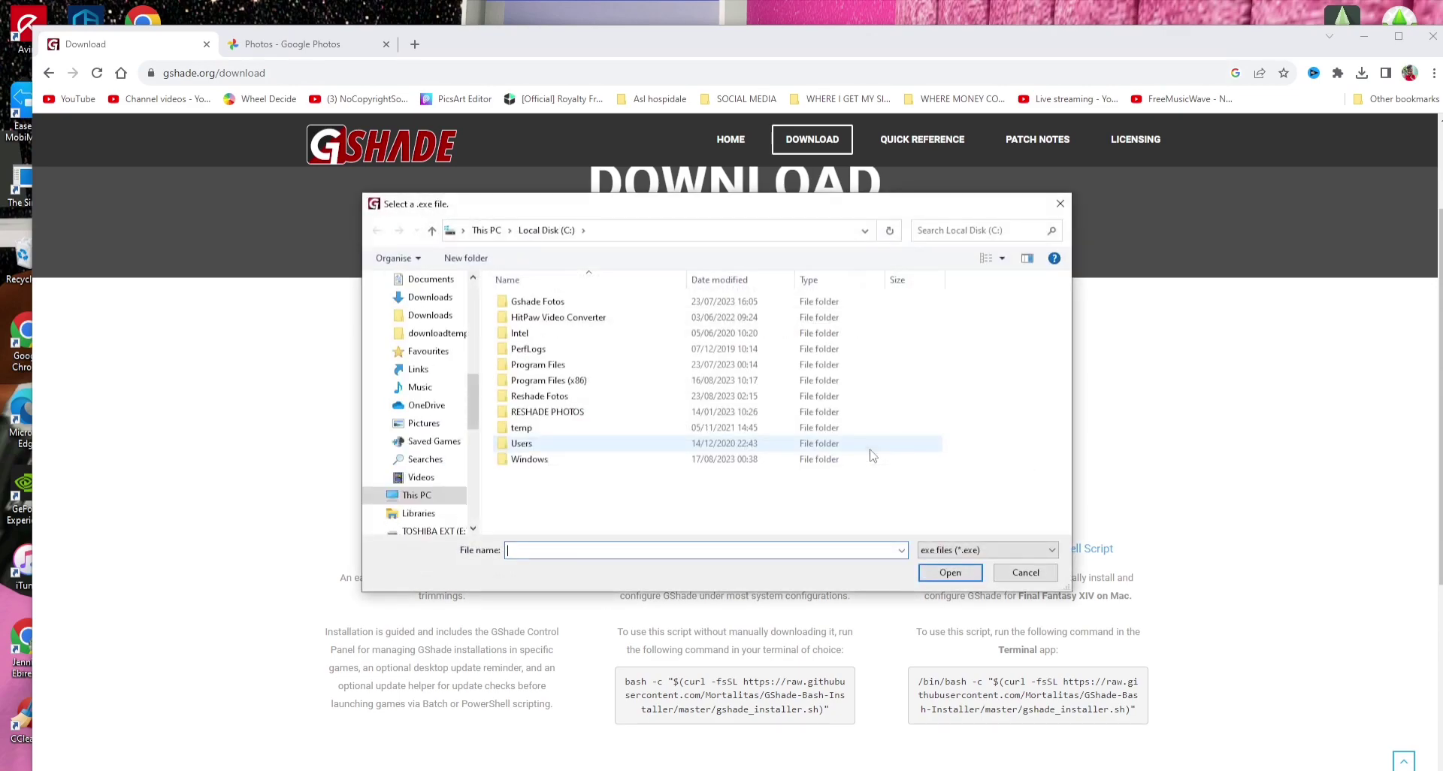
pyautogui.click(412, 497)
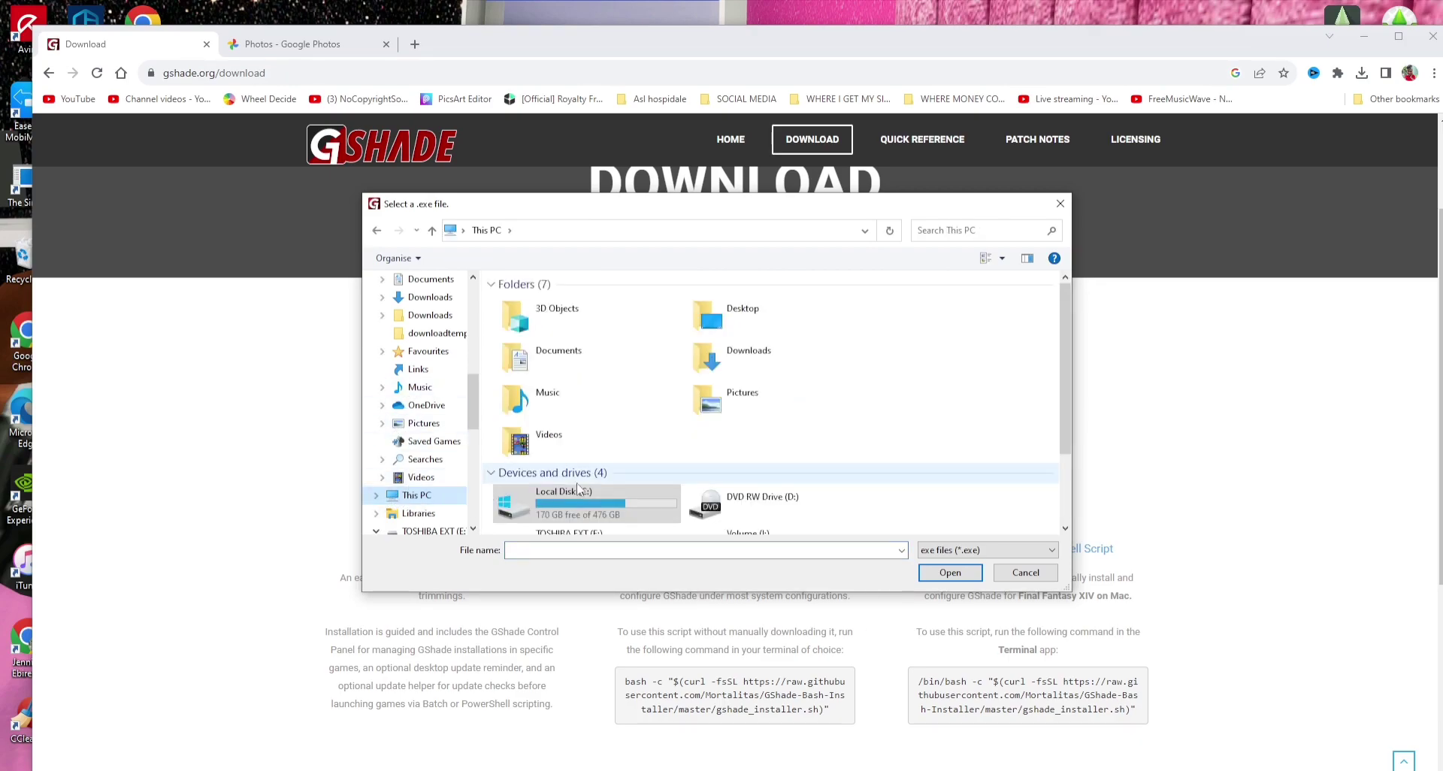
pyautogui.scroll(-2, 612, 460)
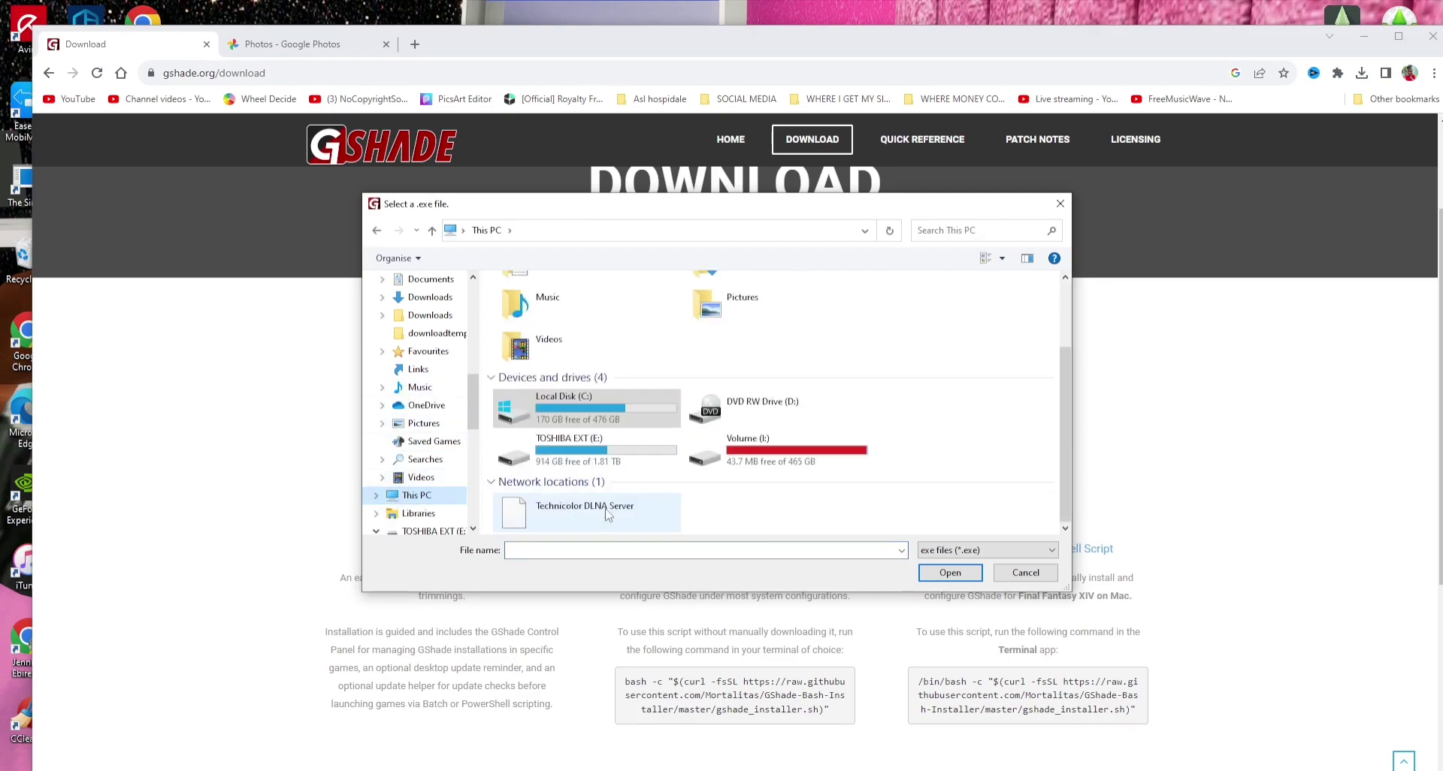
pyautogui.doubleClick(633, 414)
pyautogui.doubleClick(538, 364)
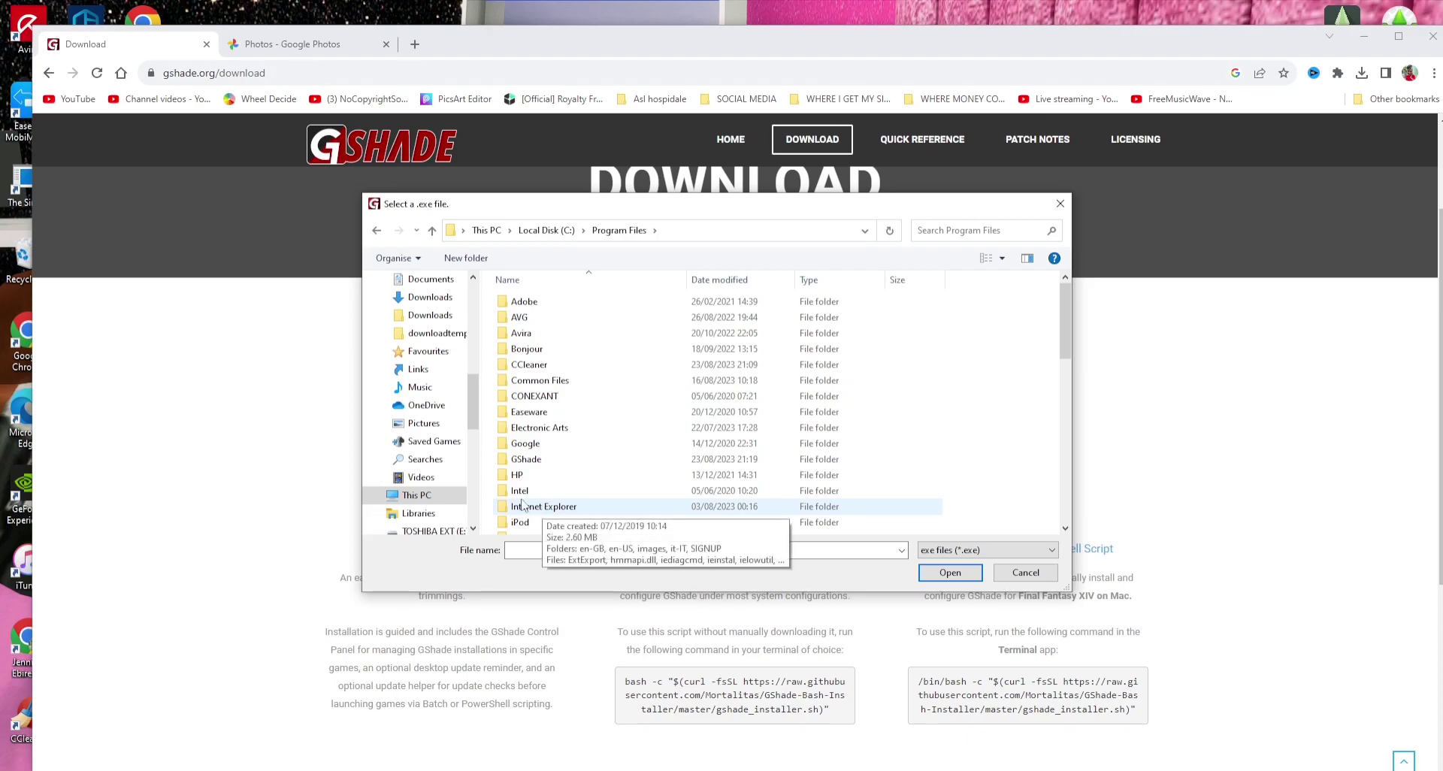
pyautogui.click(417, 496)
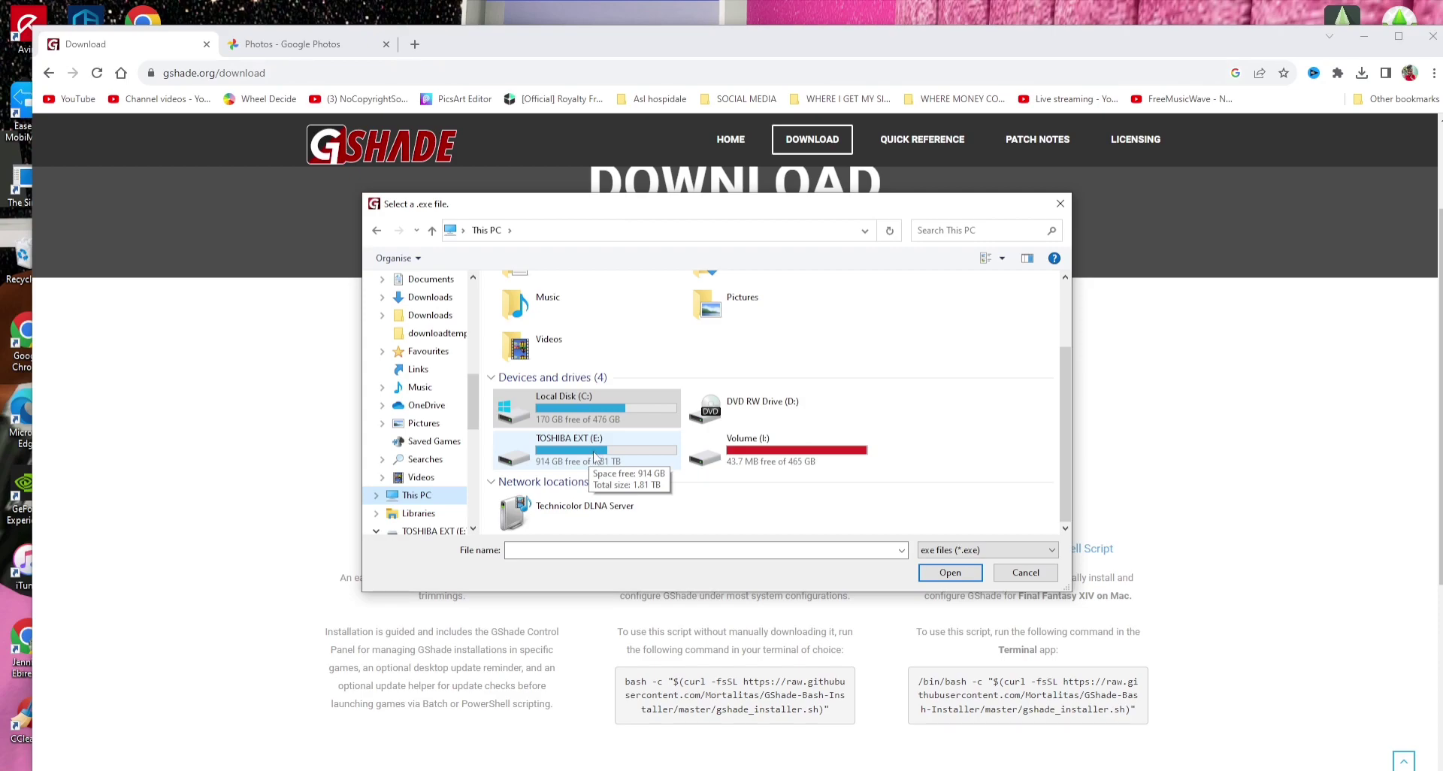
pyautogui.doubleClick(592, 457)
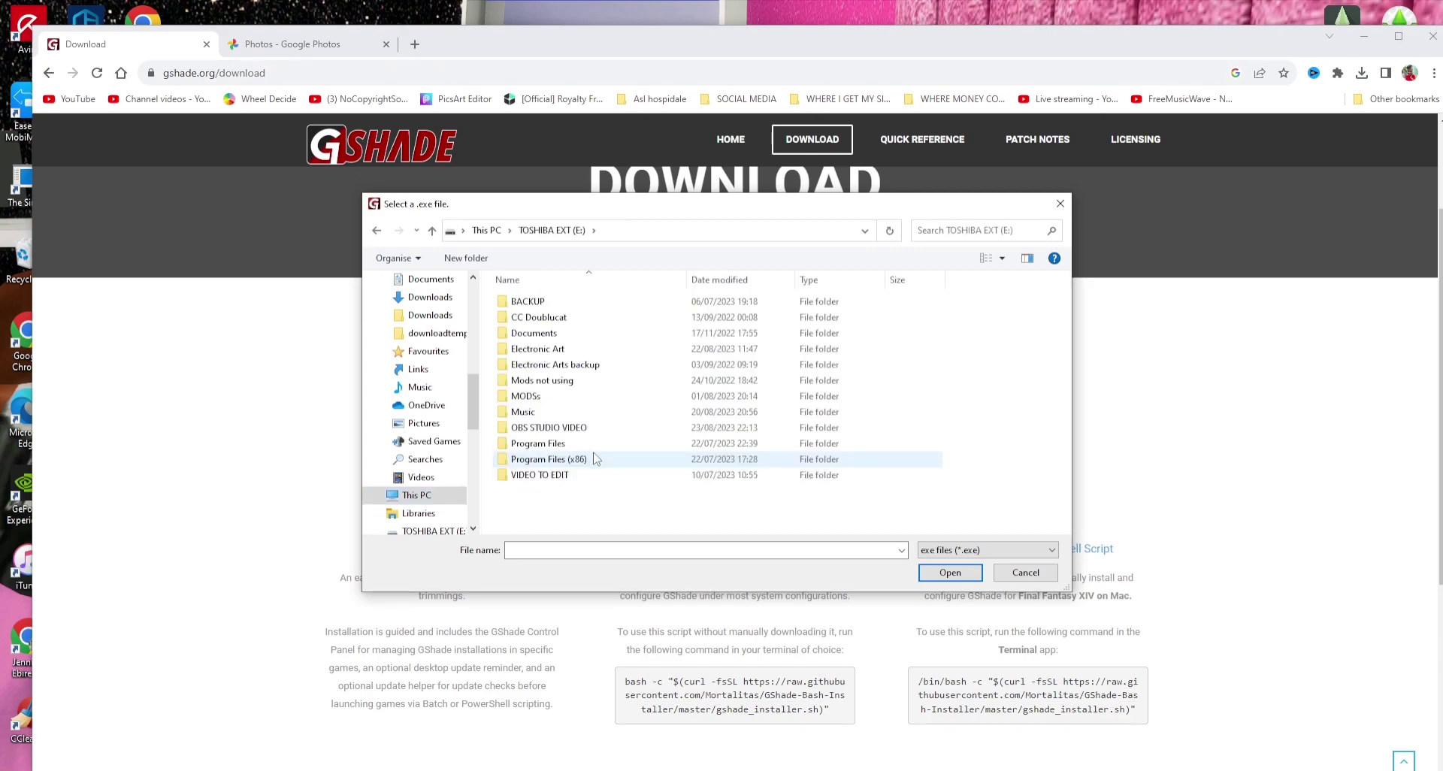
pyautogui.doubleClick(549, 442)
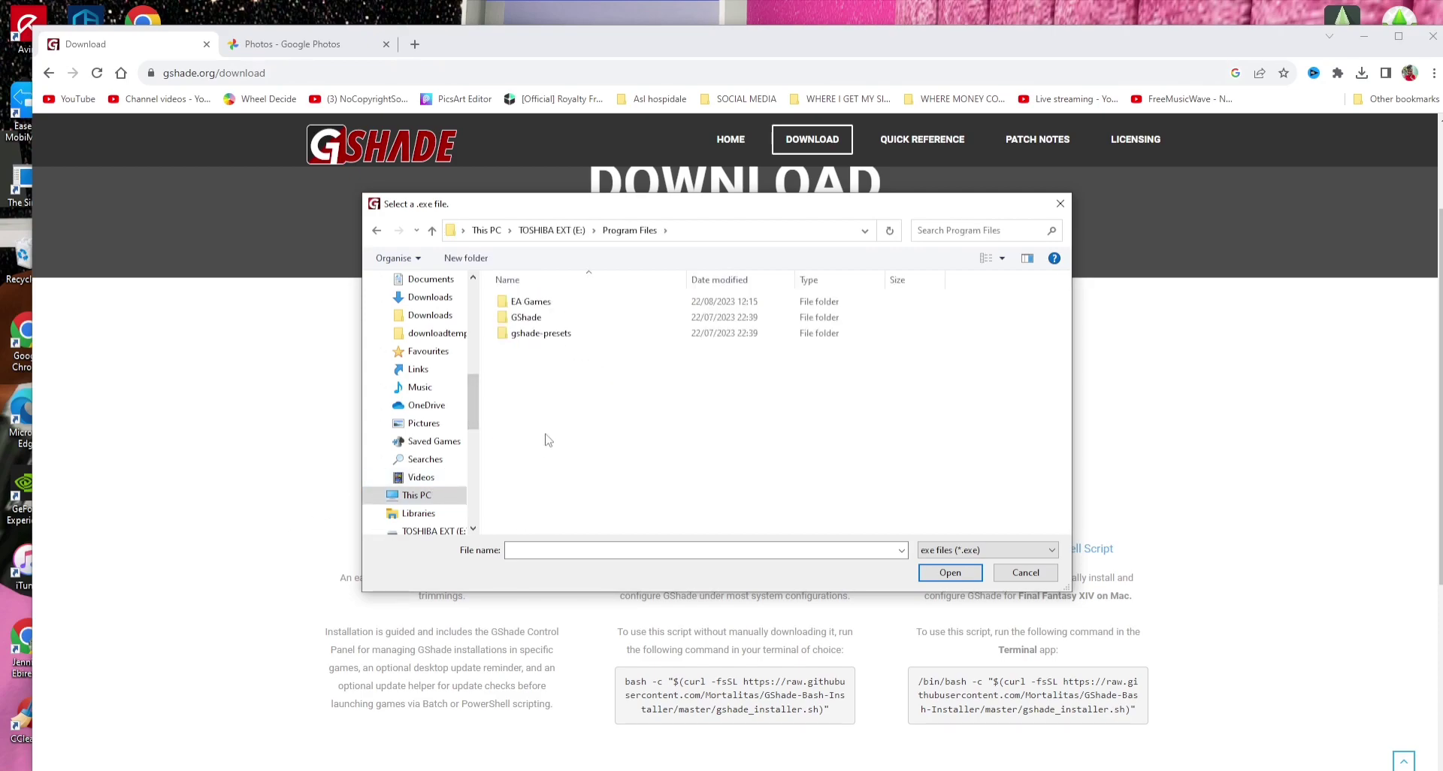
# Select TS4_x64.exe in EA Games\The Sims 4\Game\Bin as the GShade target
pyautogui.doubleClick(551, 303)
pyautogui.doubleClick(552, 318)
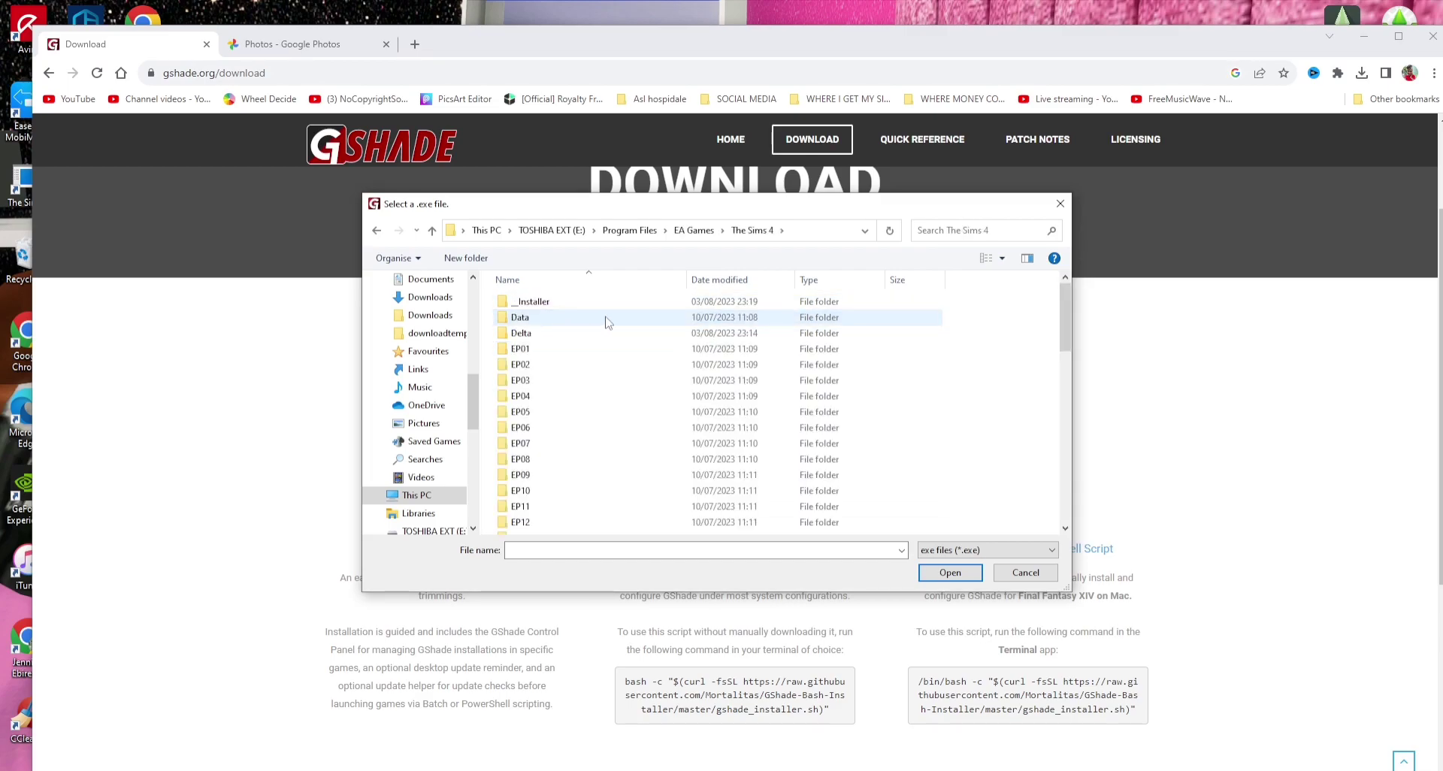
pyautogui.scroll(-3, 552, 330)
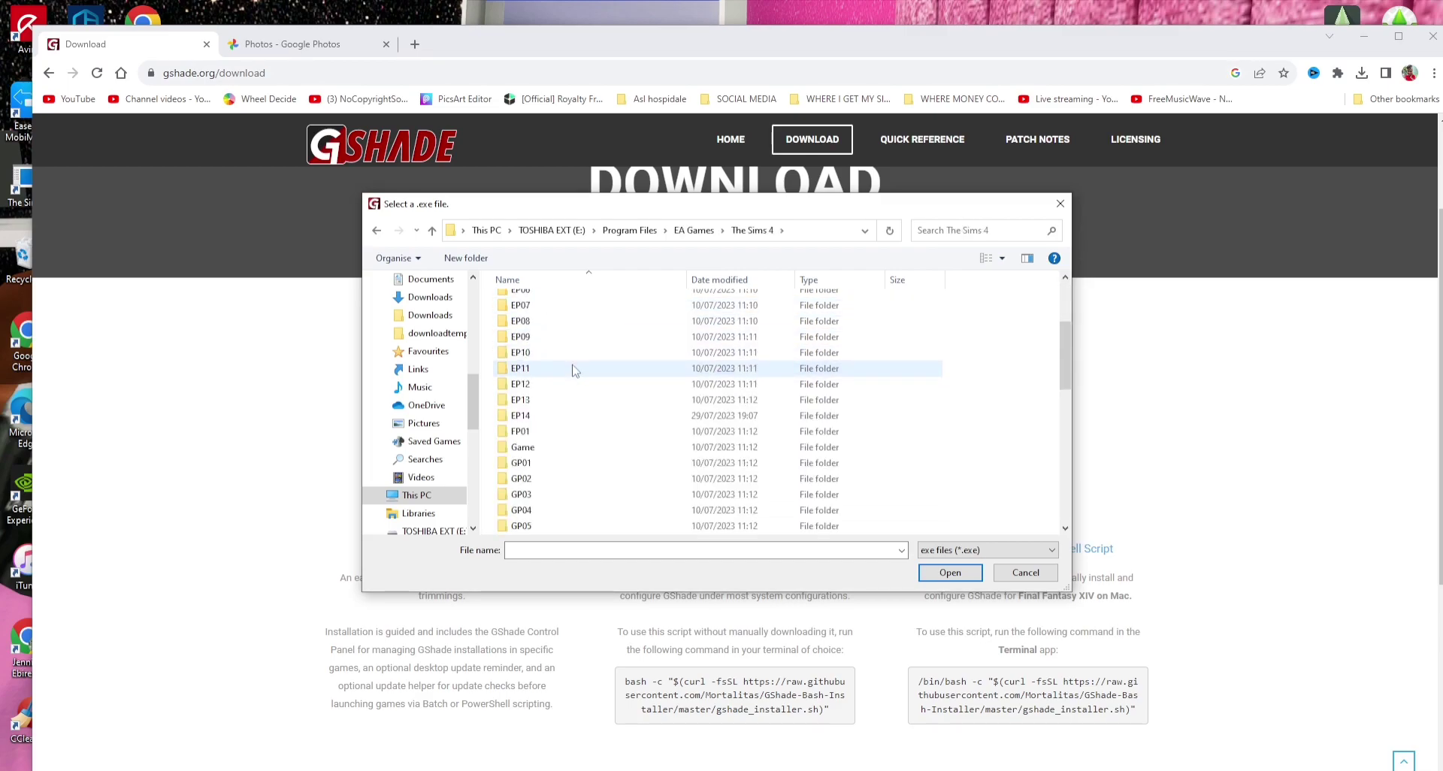
pyautogui.doubleClick(546, 451)
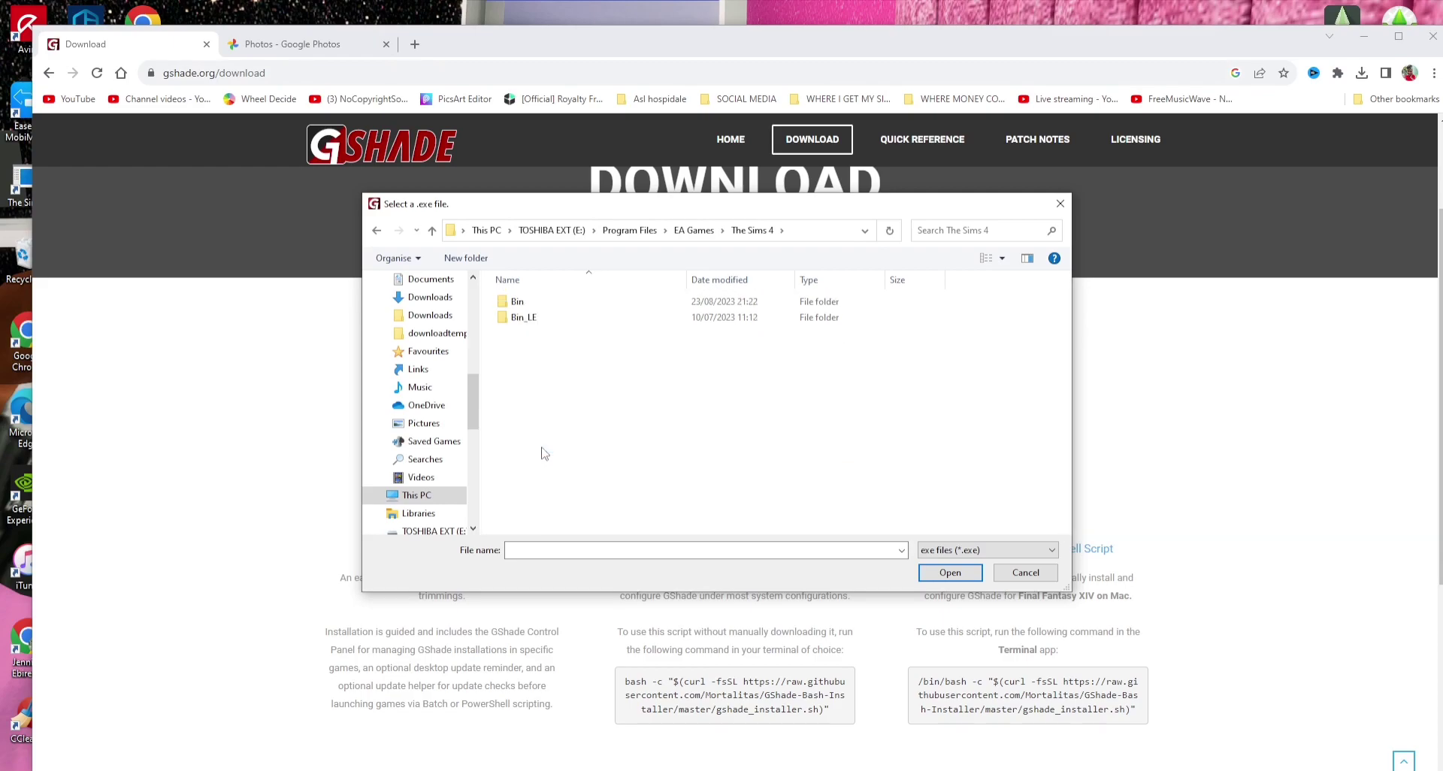
pyautogui.doubleClick(535, 304)
pyautogui.click(530, 398)
pyautogui.click(946, 575)
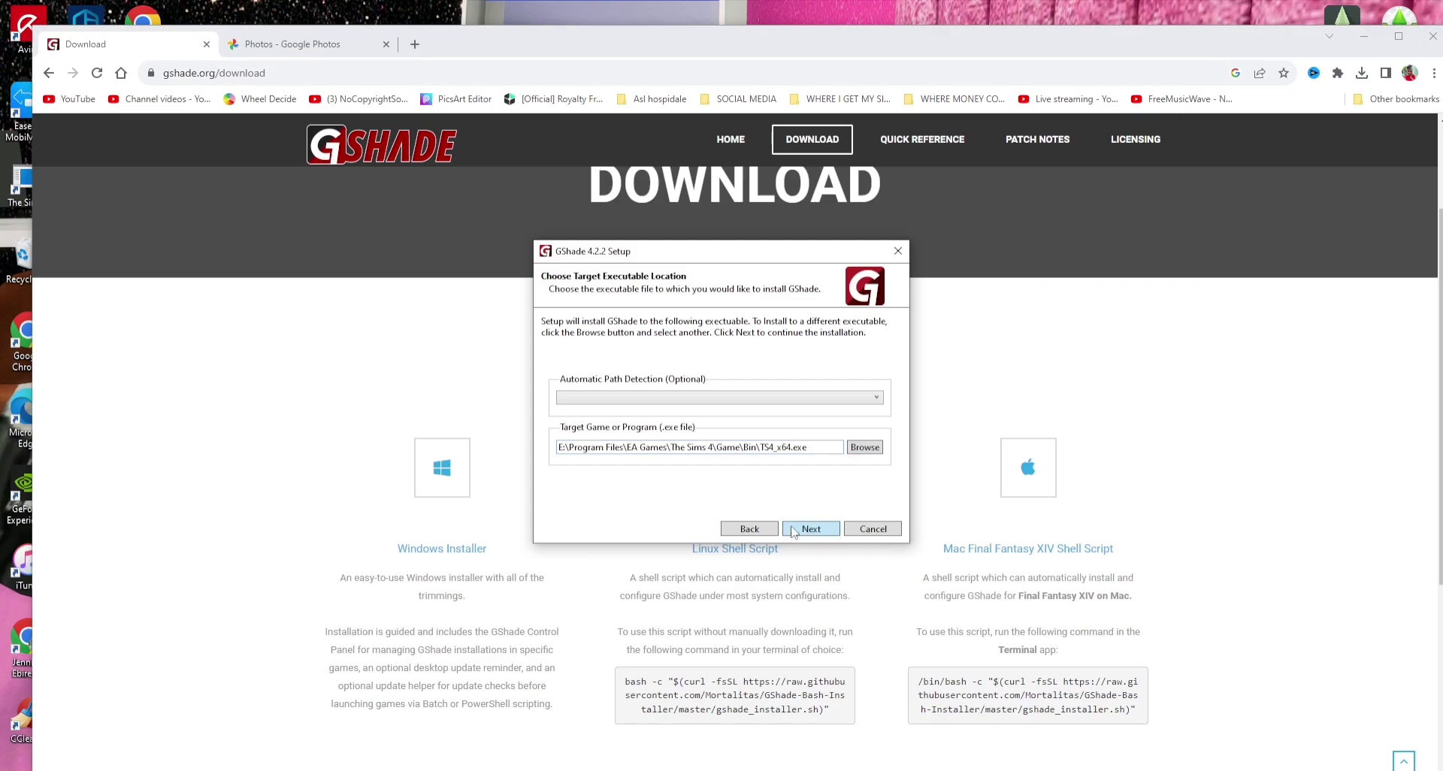
pyautogui.click(820, 531)
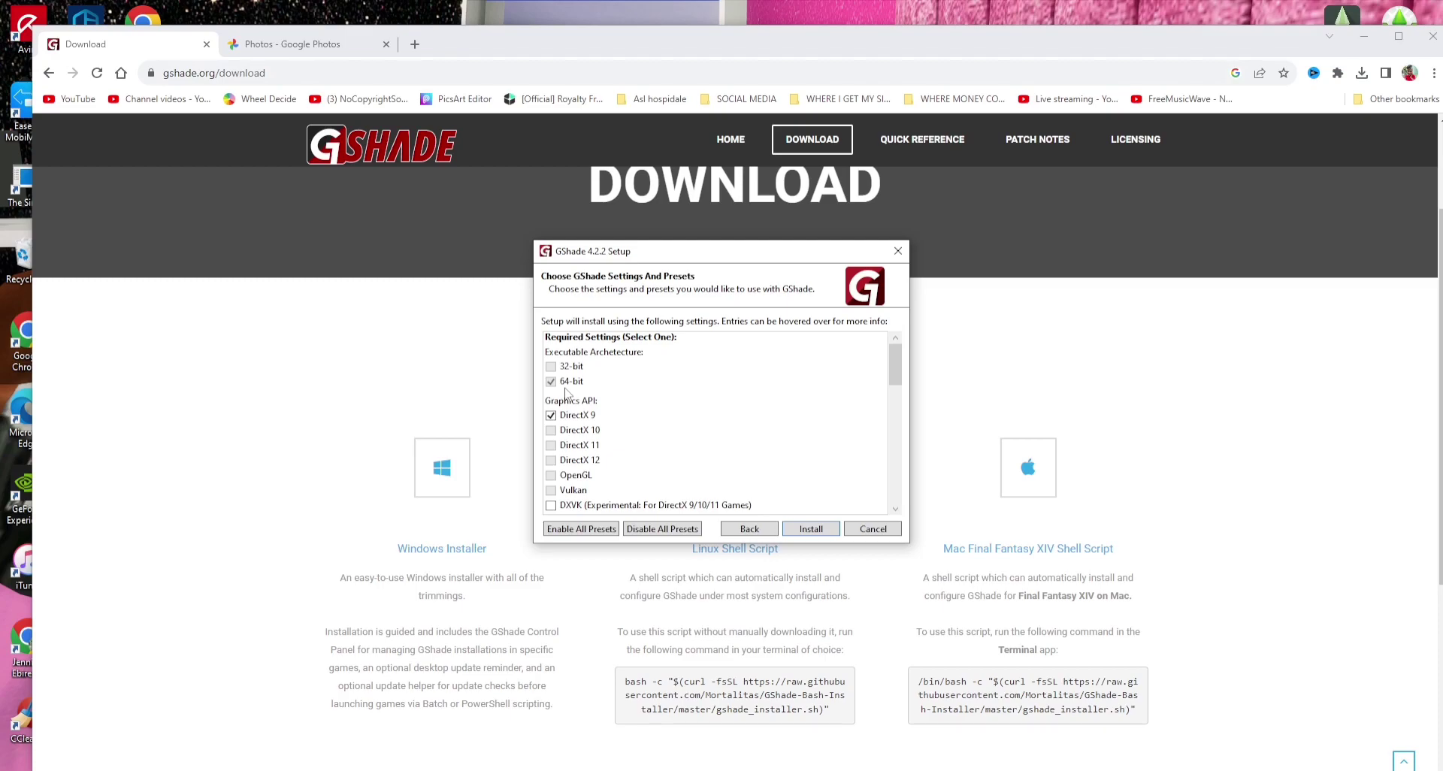
pyautogui.press('super+s')
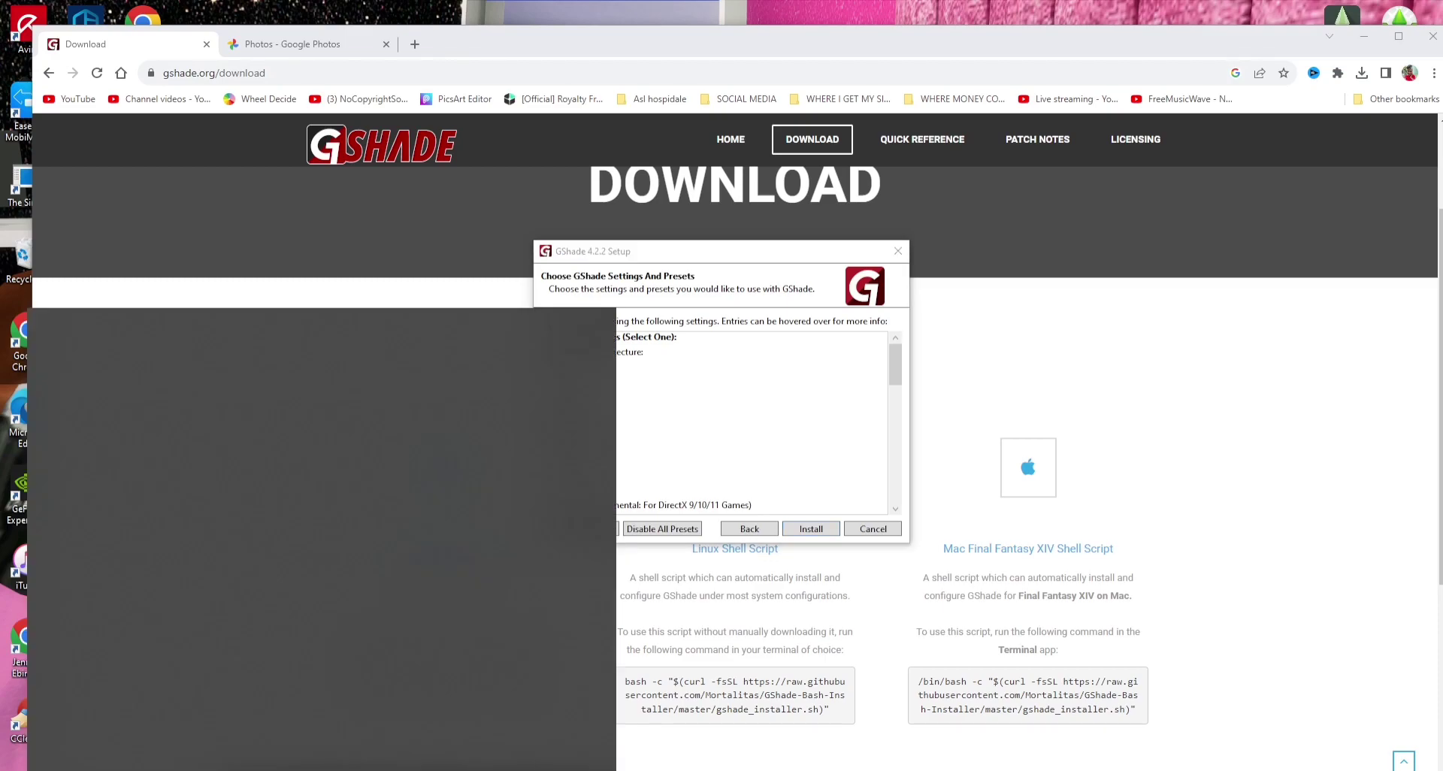
pyautogui.click(118, 511)
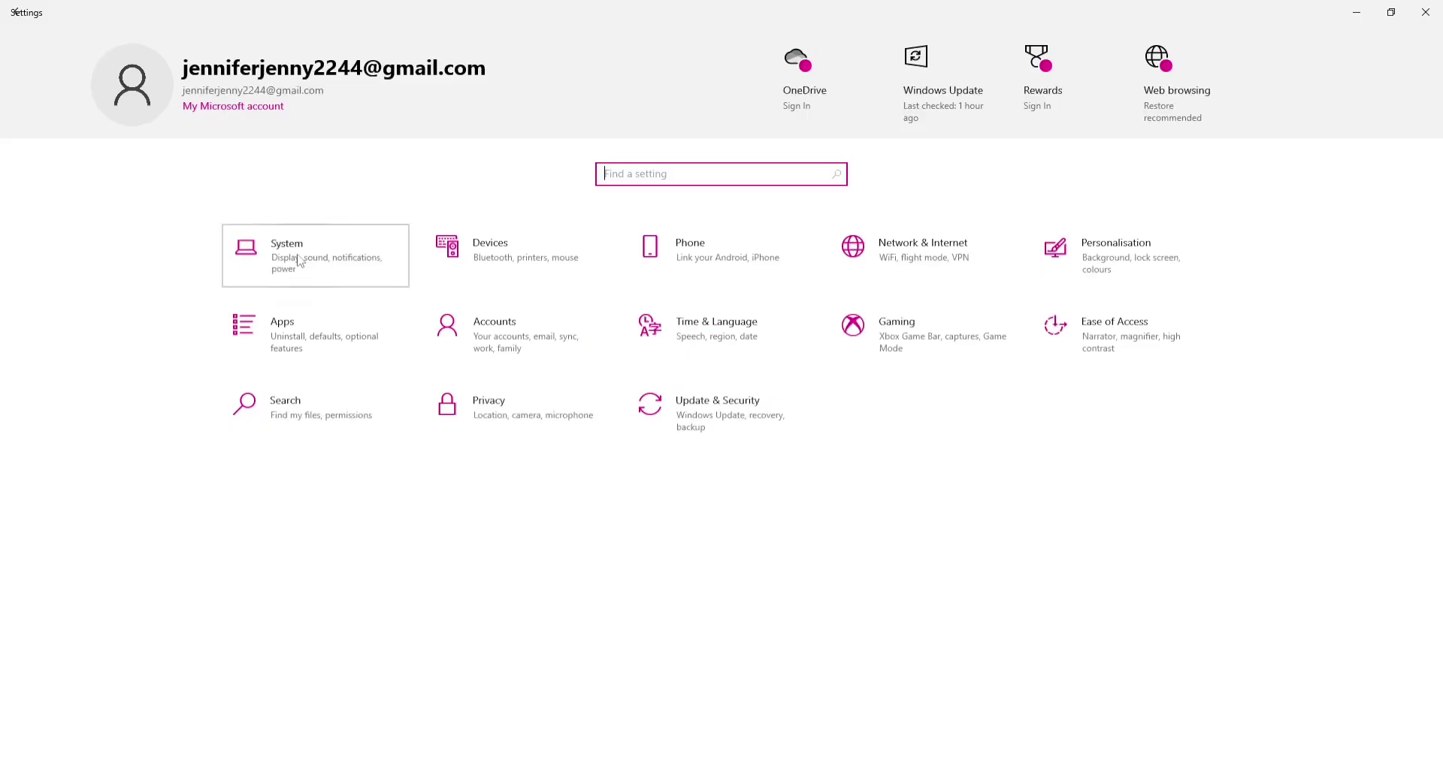
pyautogui.click(298, 260)
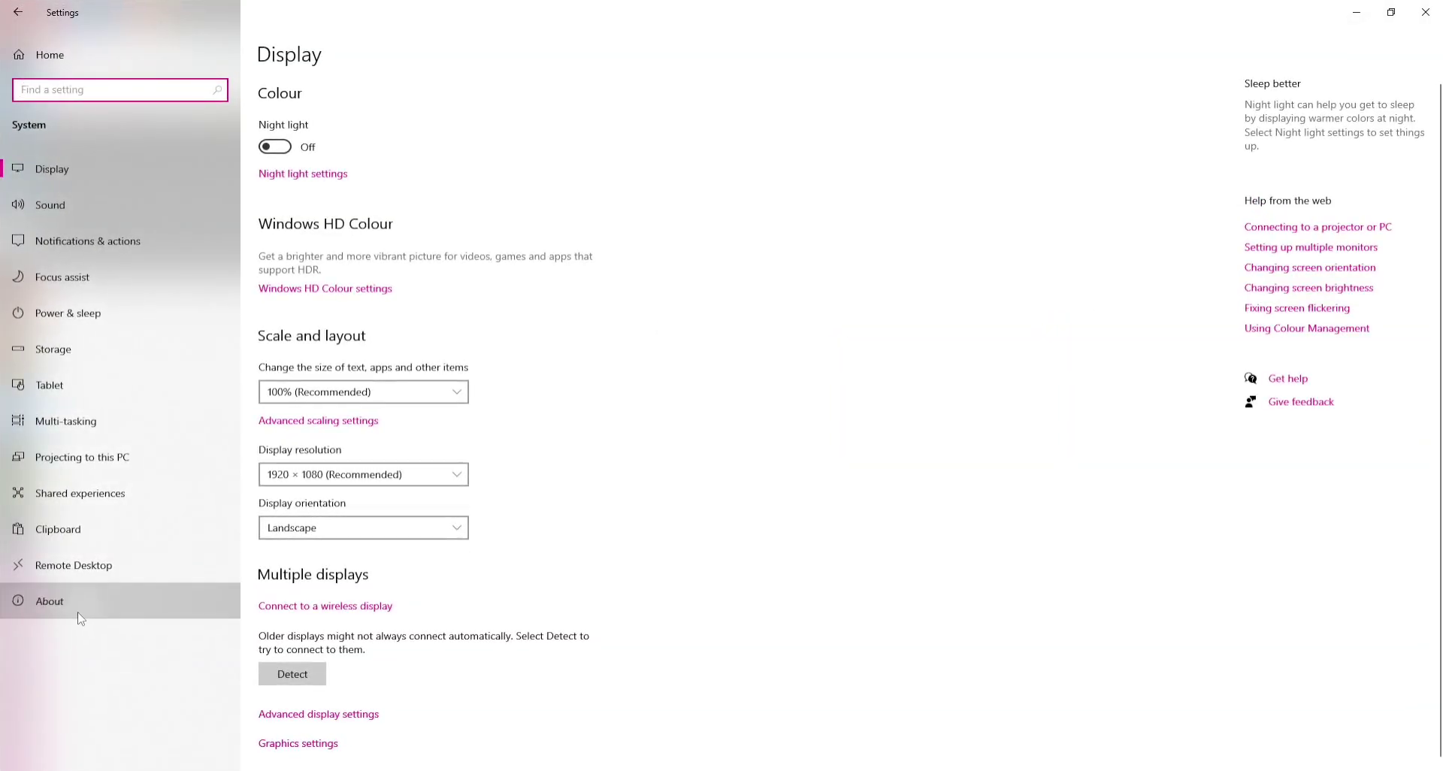
pyautogui.click(81, 611)
pyautogui.moveTo(344, 309); pyautogui.dragTo(462, 309)
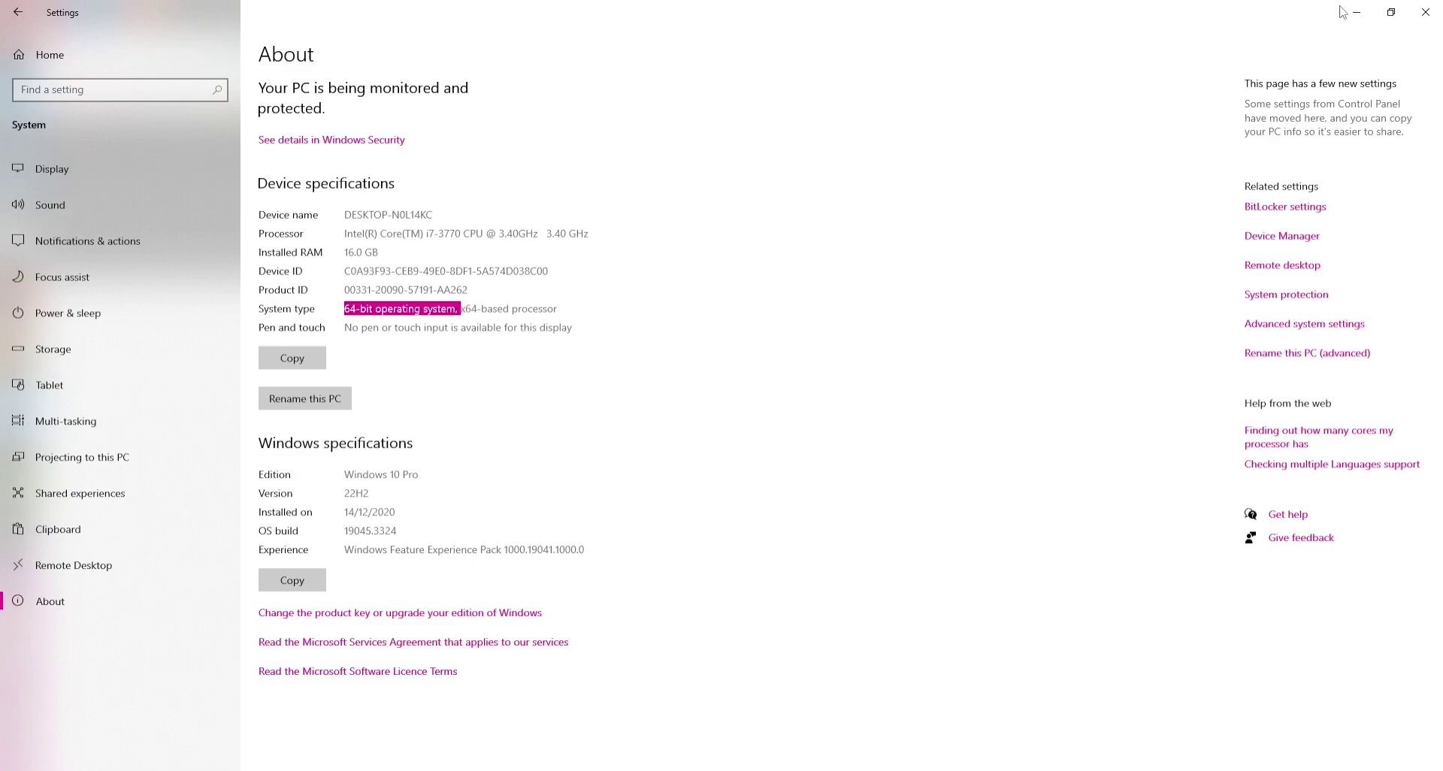
pyautogui.click(1426, 15)
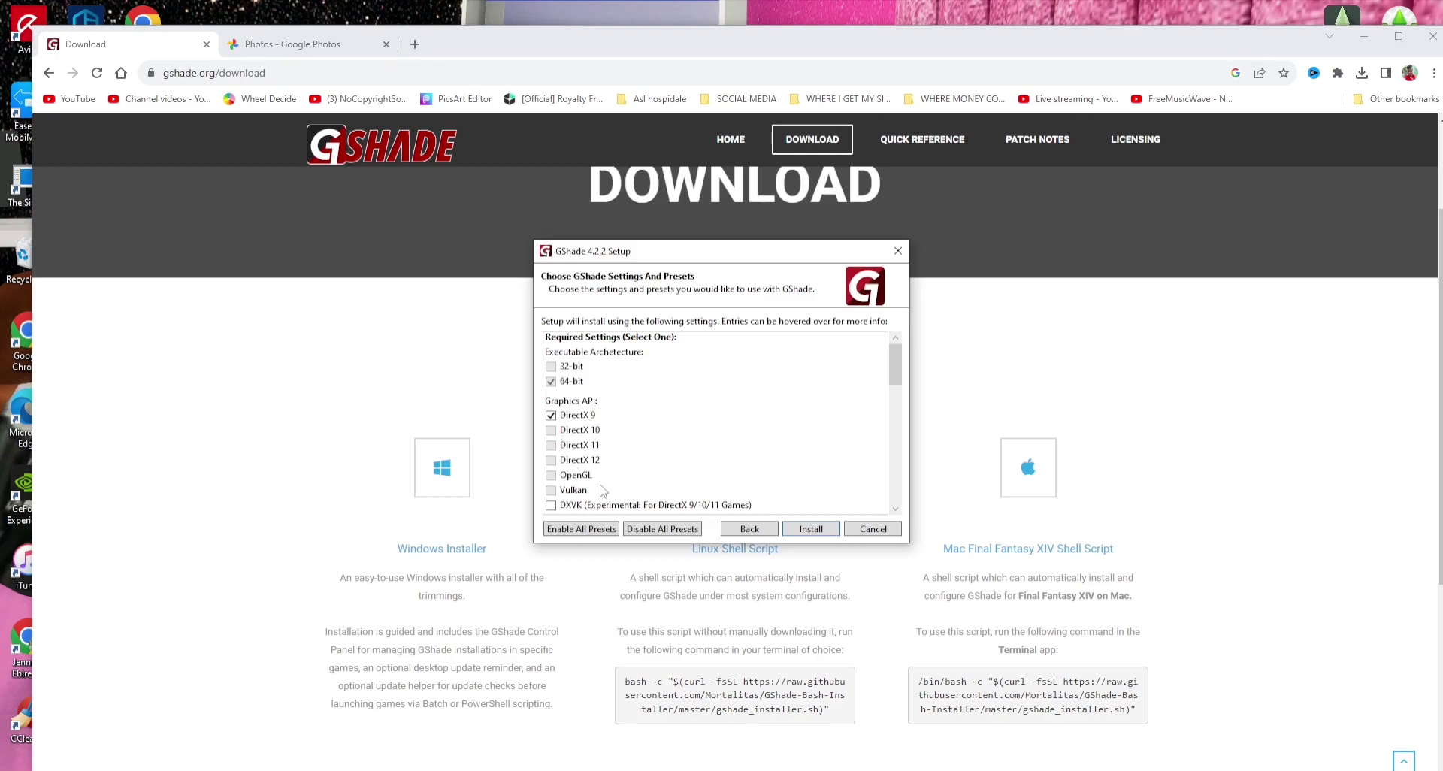
# Install GShade with the chosen 64-bit, DirectX 9 settings and presets
pyautogui.scroll(-2, 621, 466)
pyautogui.scroll(-2, 621, 466)
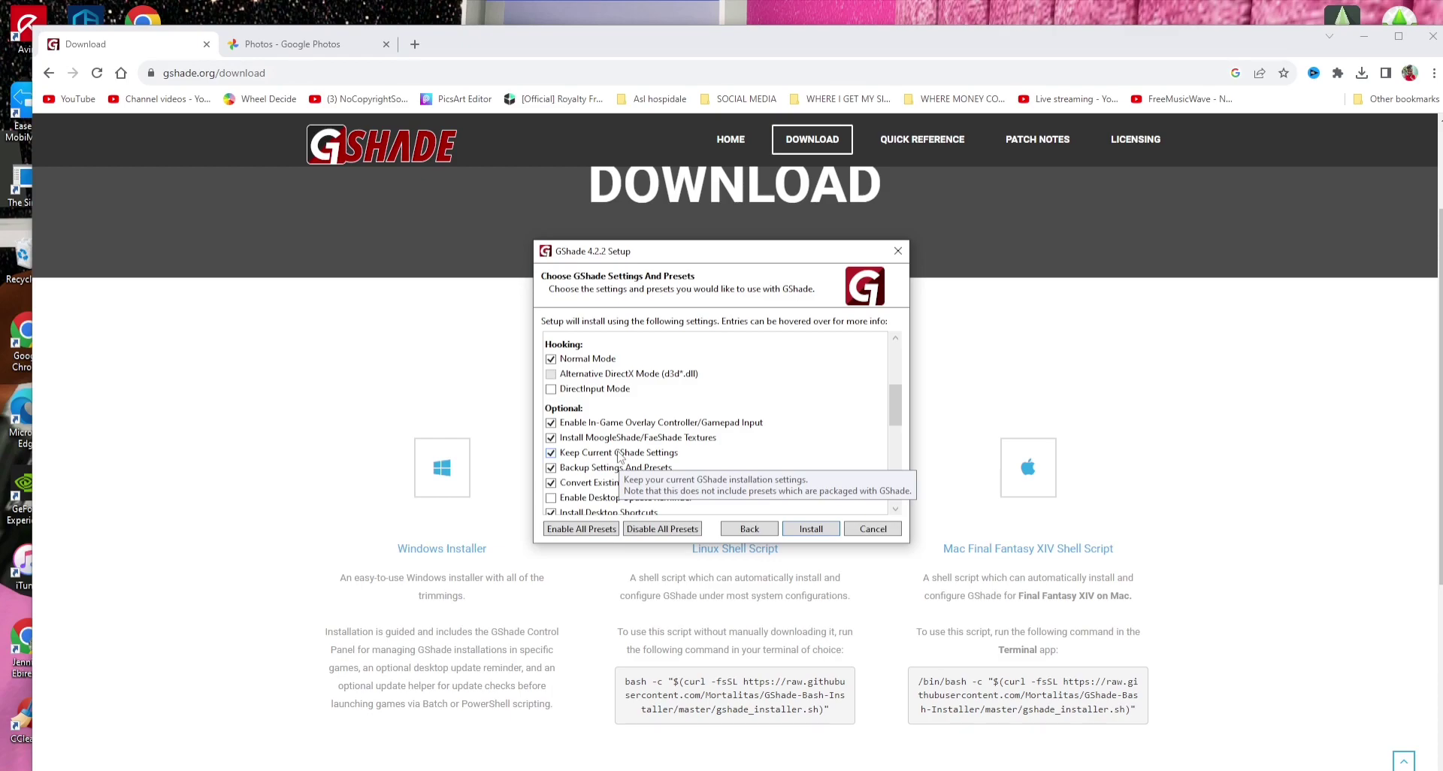
pyautogui.click(811, 529)
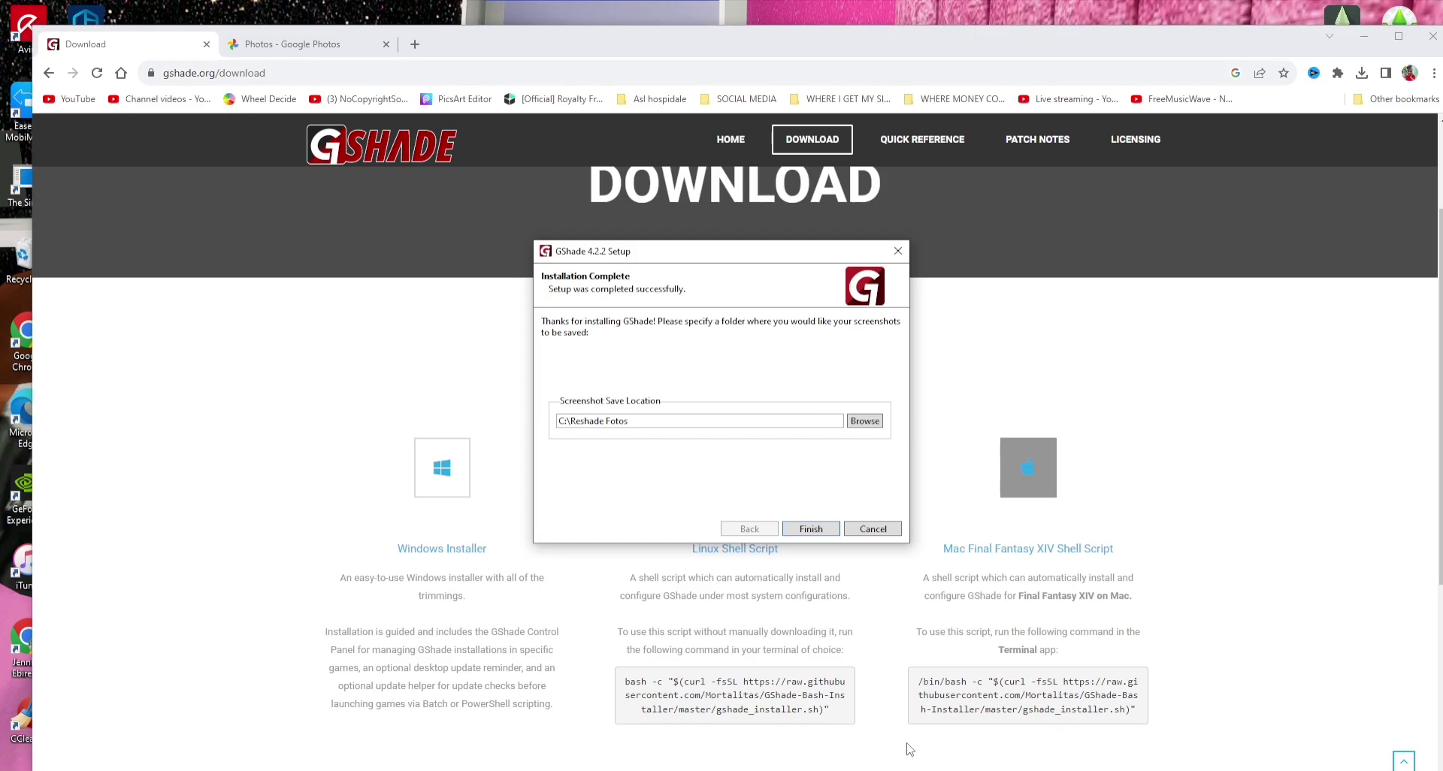
# Set the screenshot folder to C:\Reshade Fotos, finish setup, and skip the Quick Reference
pyautogui.click(865, 422)
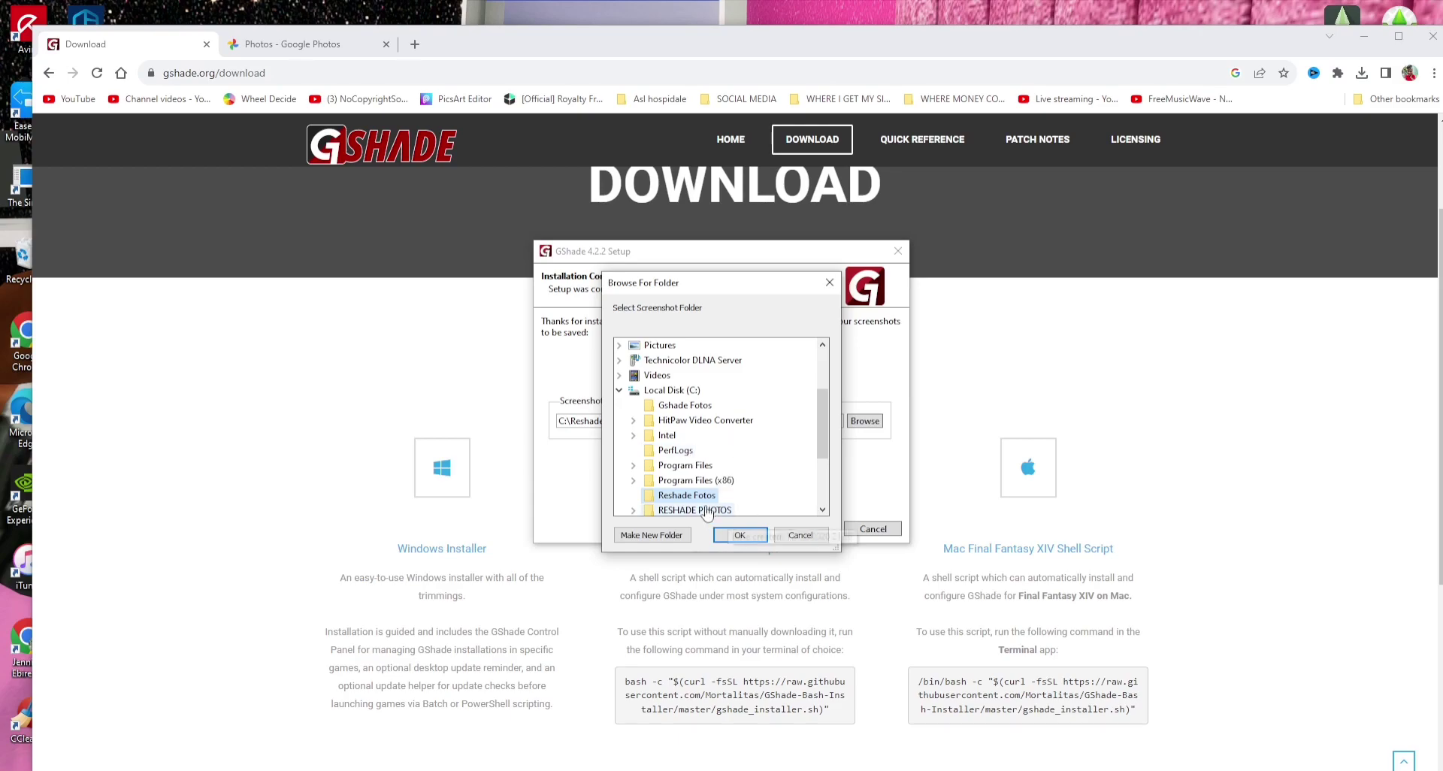
pyautogui.click(740, 534)
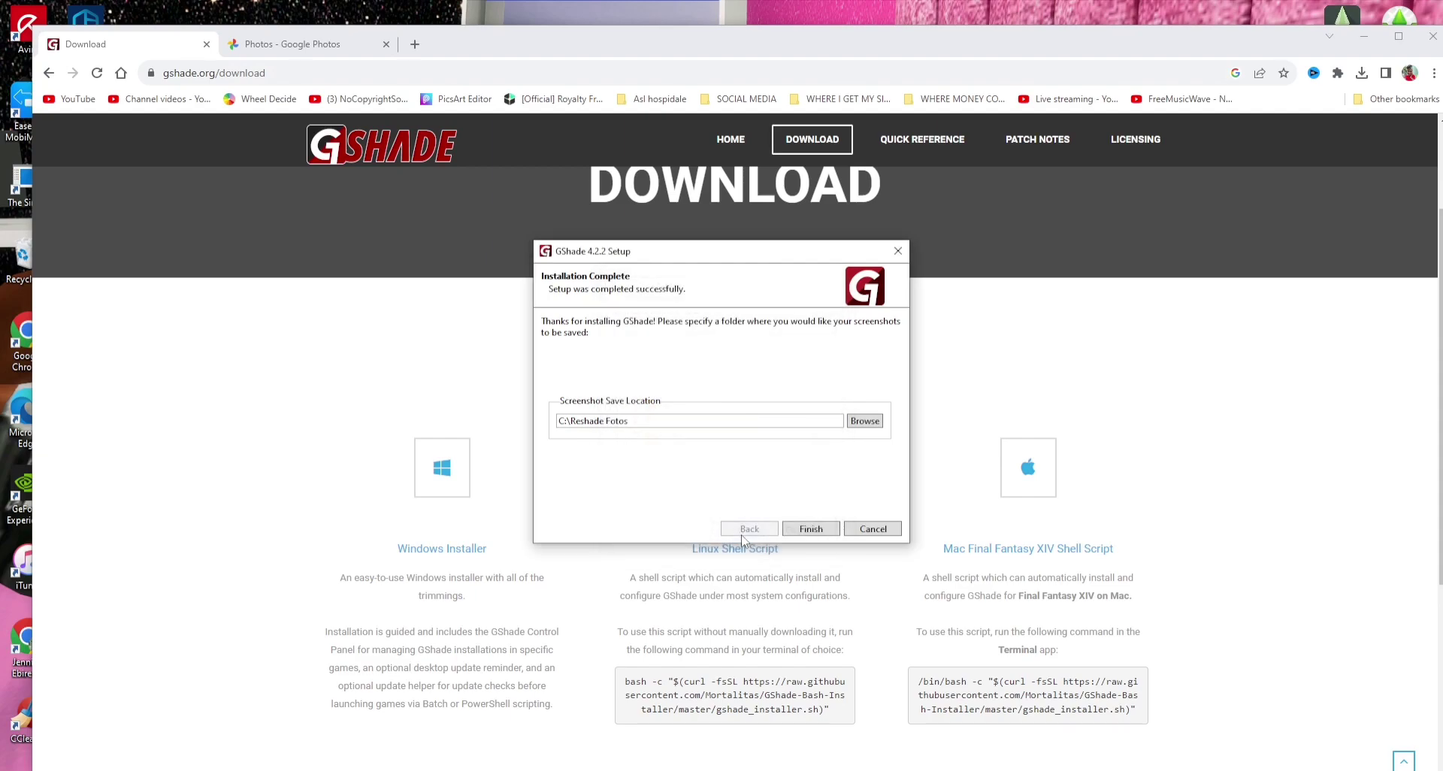
pyautogui.click(808, 529)
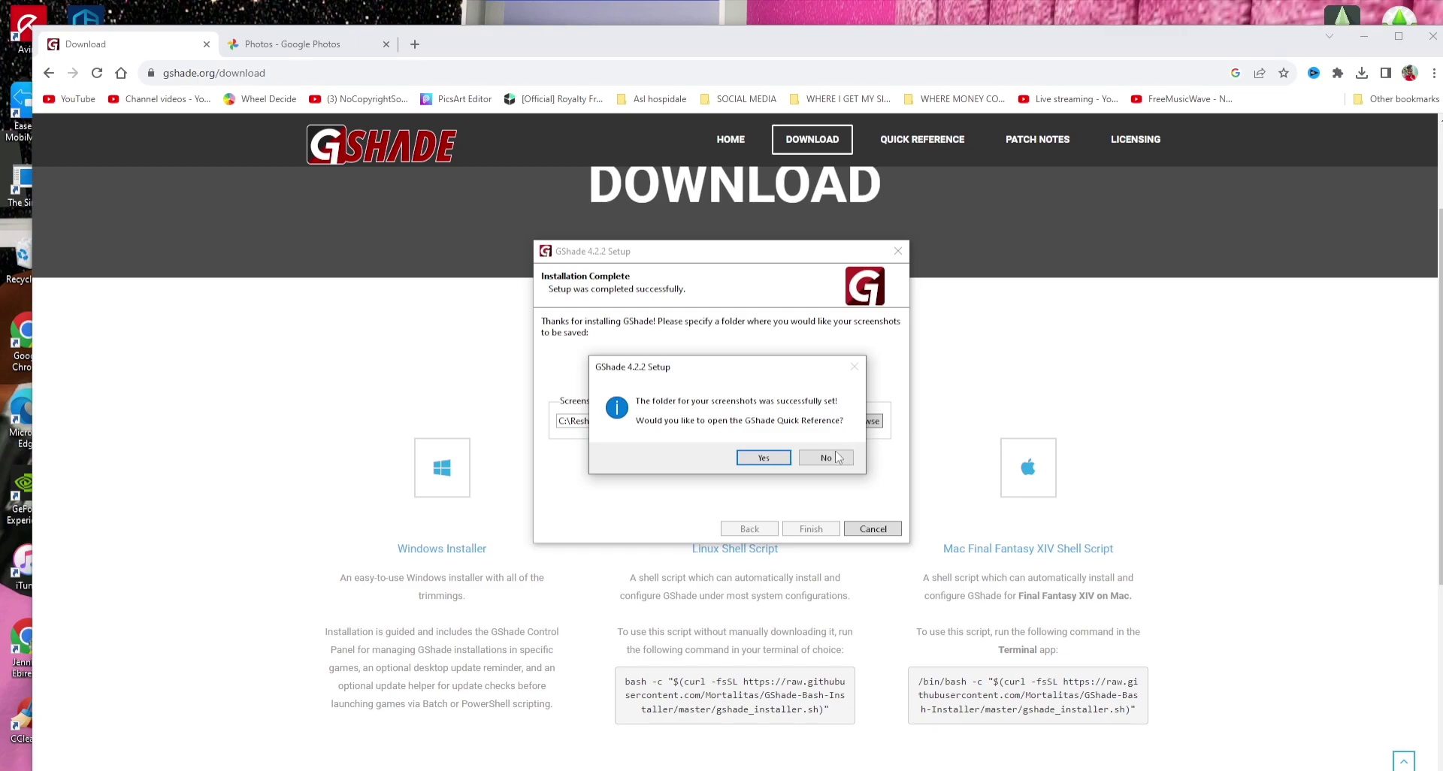
pyautogui.click(826, 459)
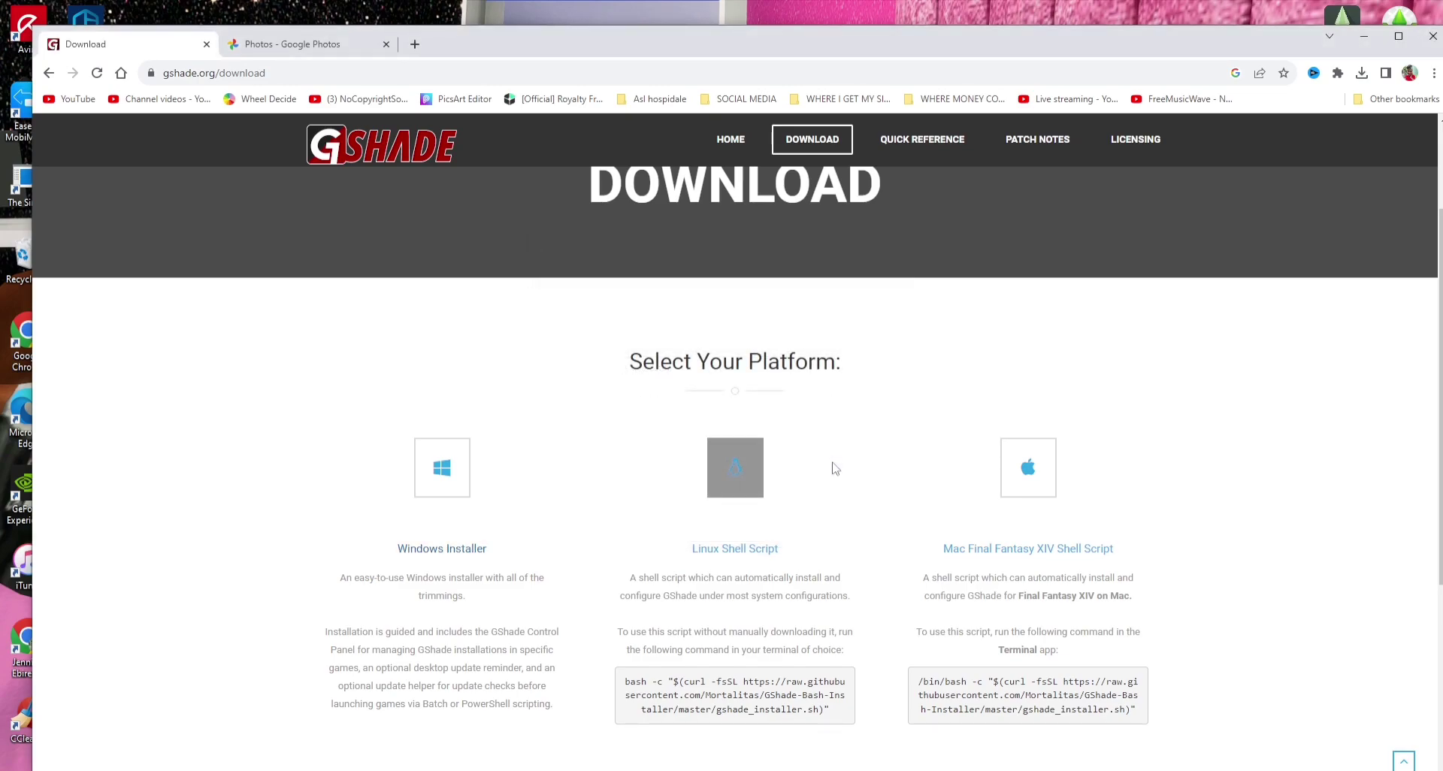
# Move the GShade Control Panel shortcut and custom folder to the right column, then launch the Control Panel
pyautogui.click(1365, 36)
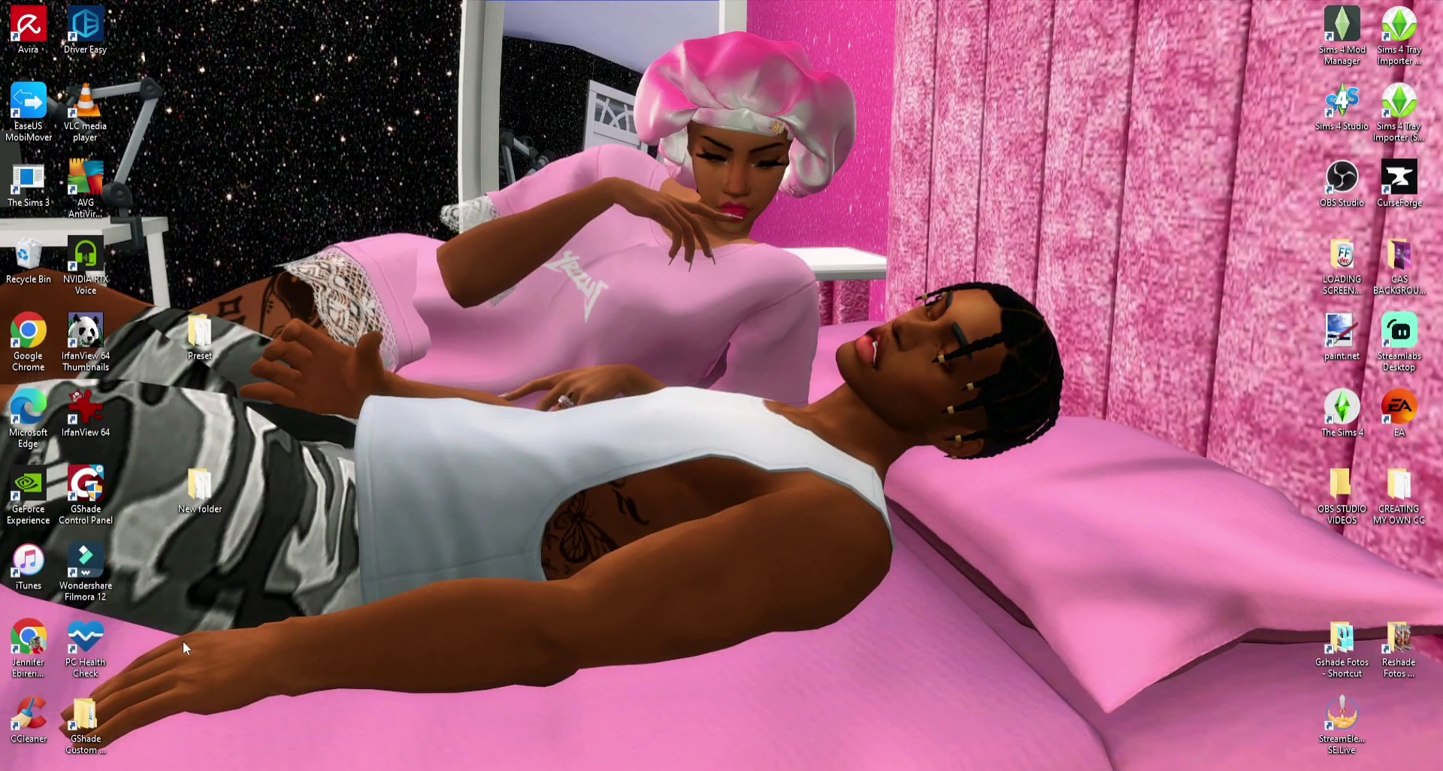
pyautogui.moveTo(105, 492); pyautogui.dragTo(1343, 563)
pyautogui.moveTo(85, 717); pyautogui.dragTo(1417, 546)
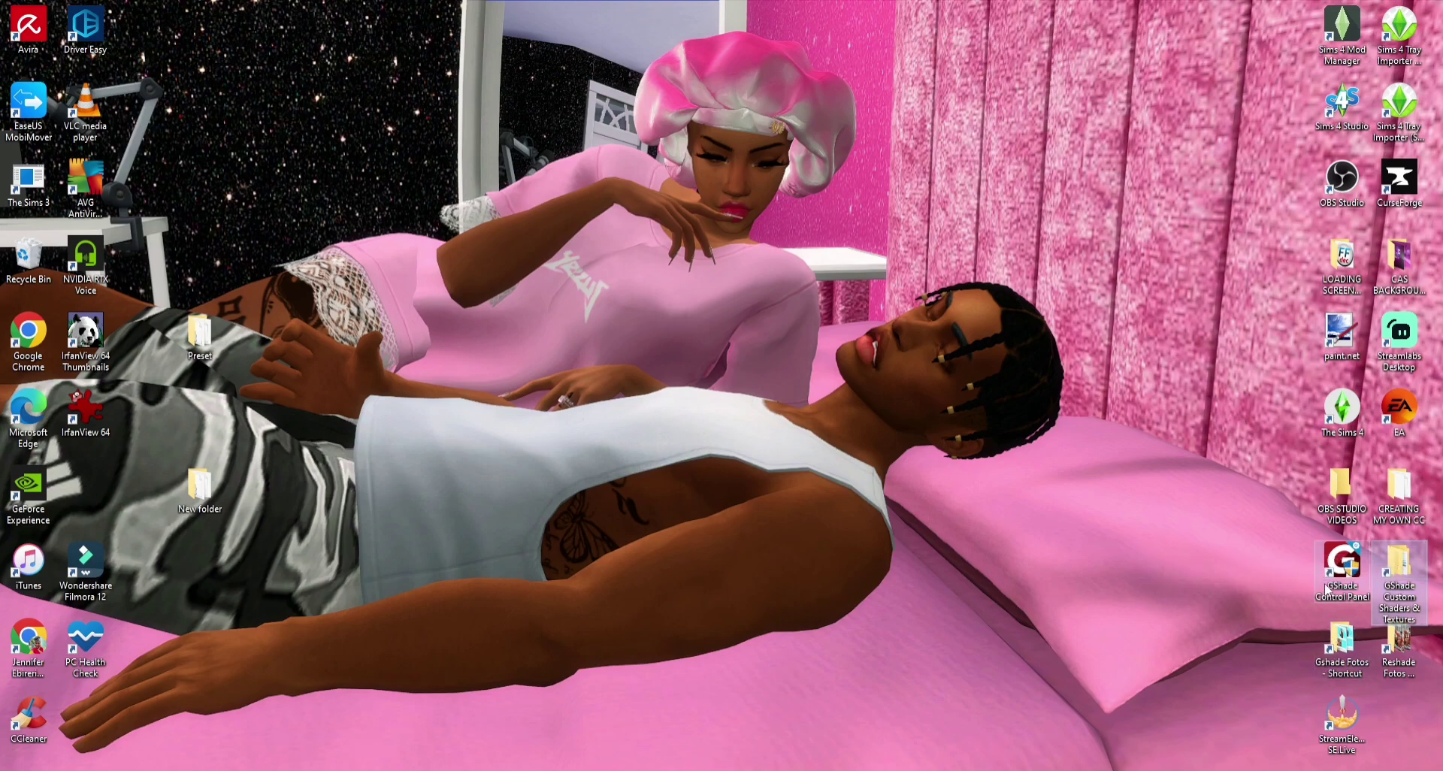
pyautogui.doubleClick(1343, 564)
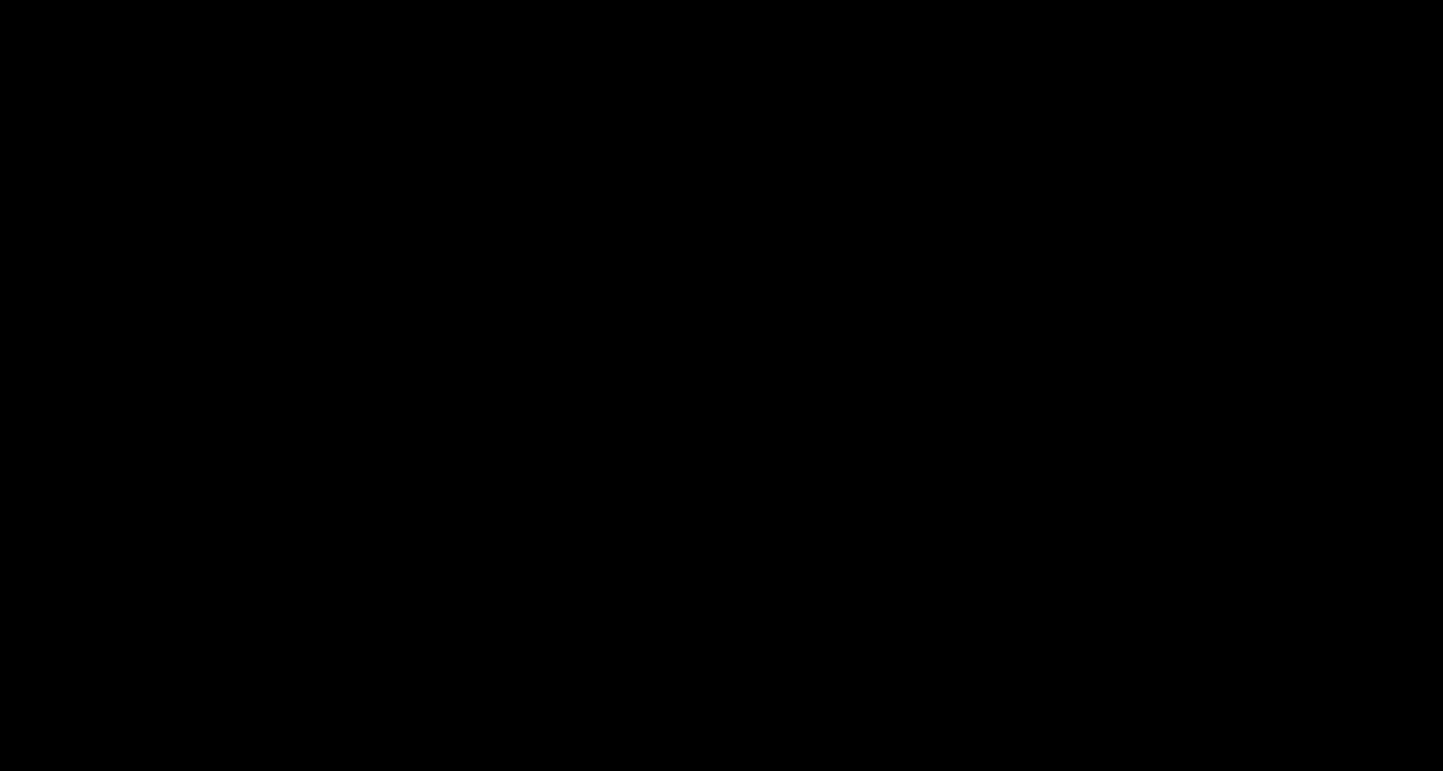
pyautogui.click(696, 499)
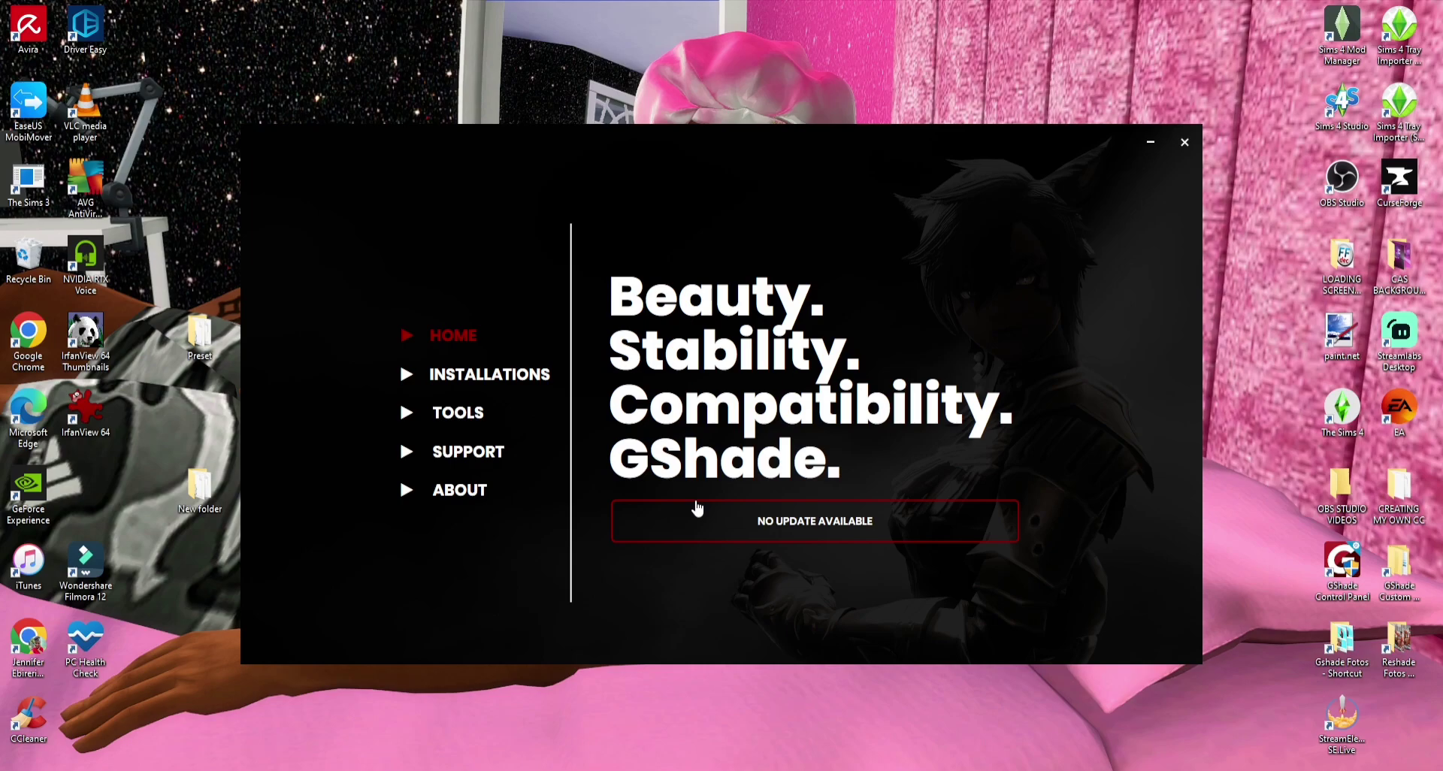
# Check for updates, go to Tools, and delete PresetBackup from the desktop Preset folder
pyautogui.click(654, 511)
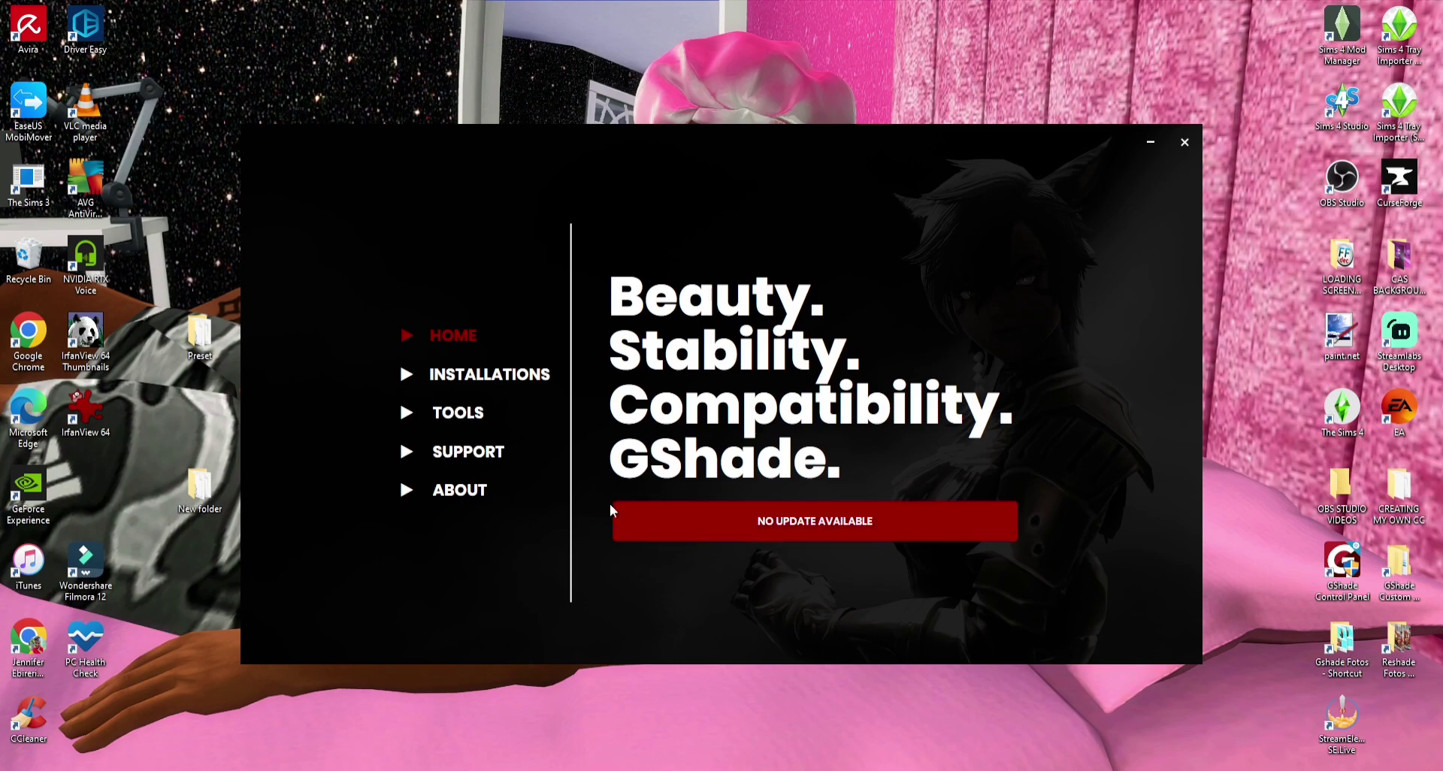
pyautogui.click(450, 423)
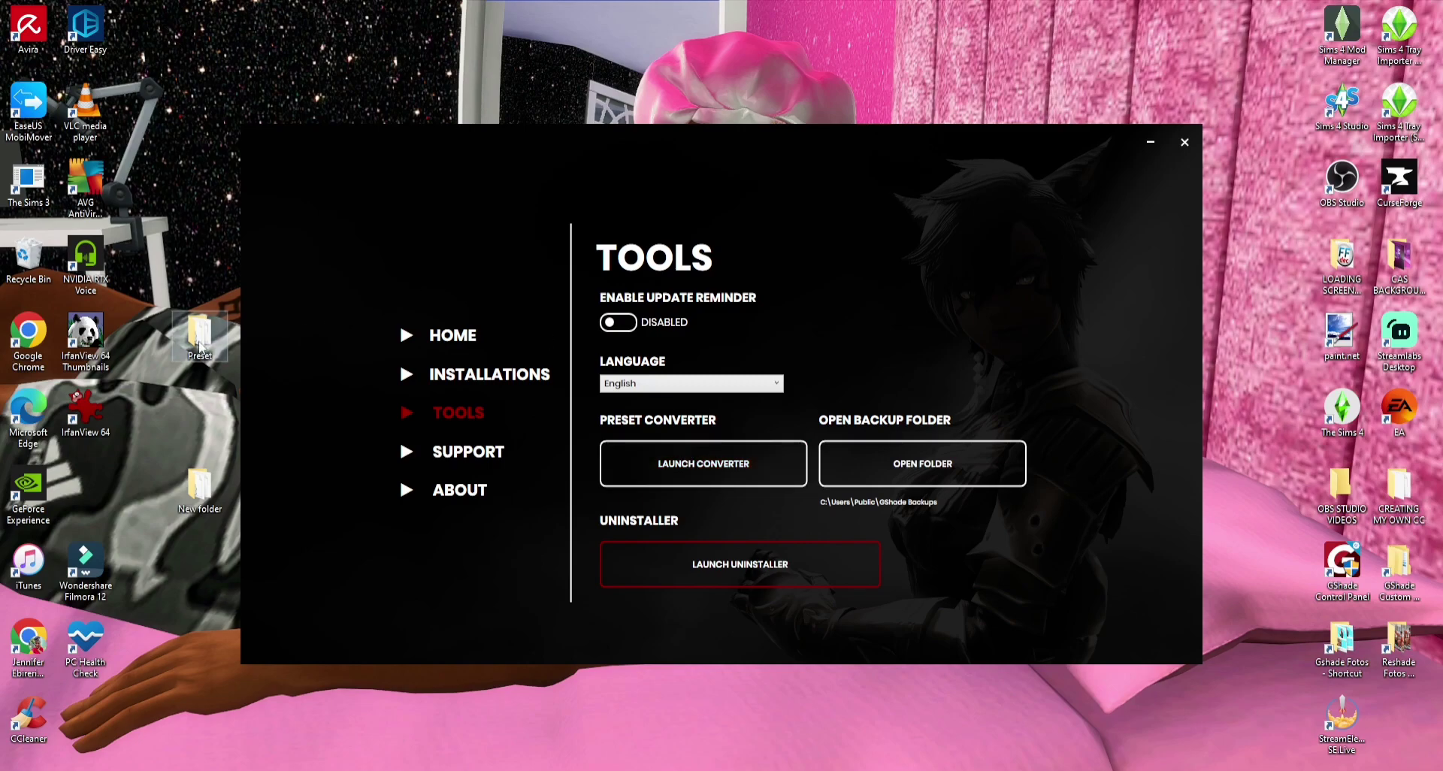
pyautogui.doubleClick(199, 346)
pyautogui.click(348, 286)
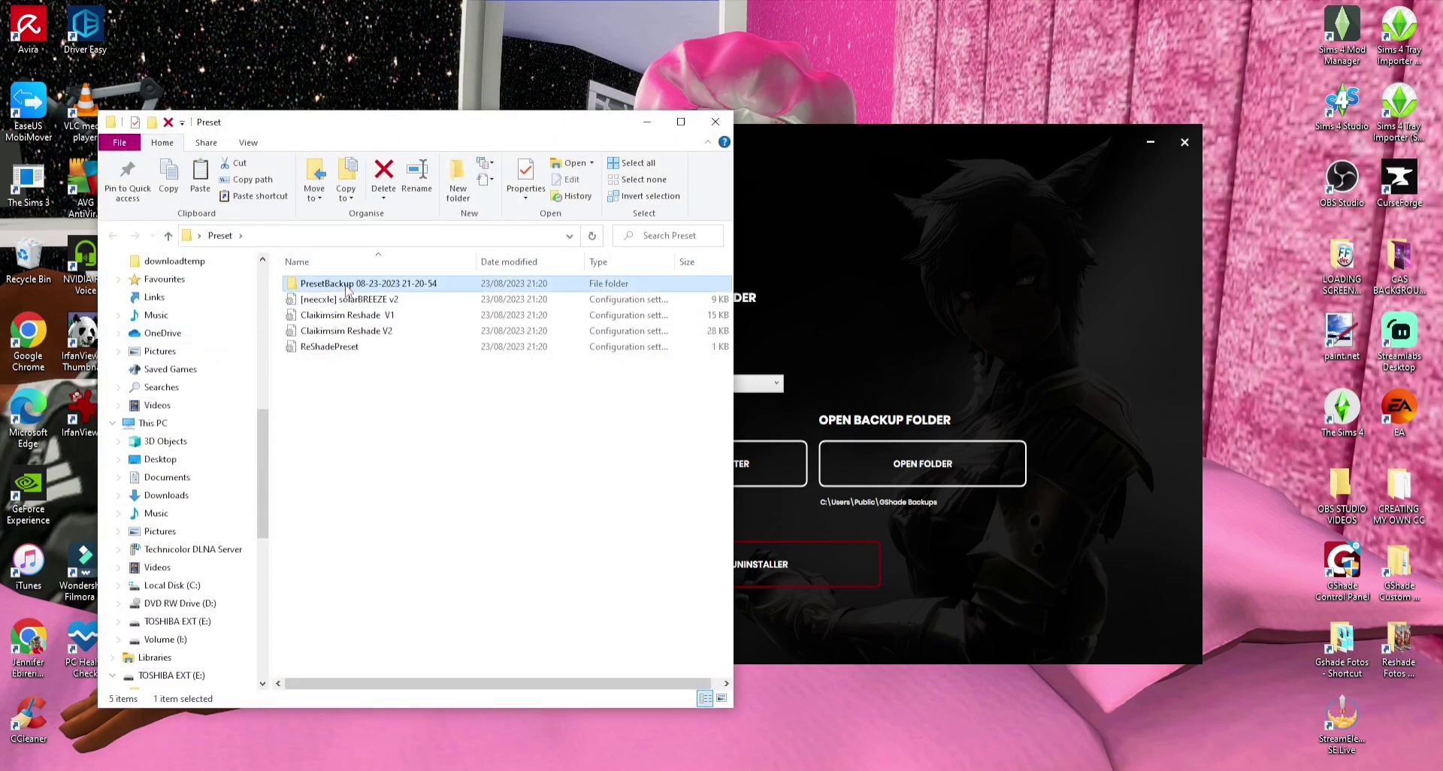
pyautogui.rightClick(348, 286)
pyautogui.press('Escape')
pyautogui.press('Delete')
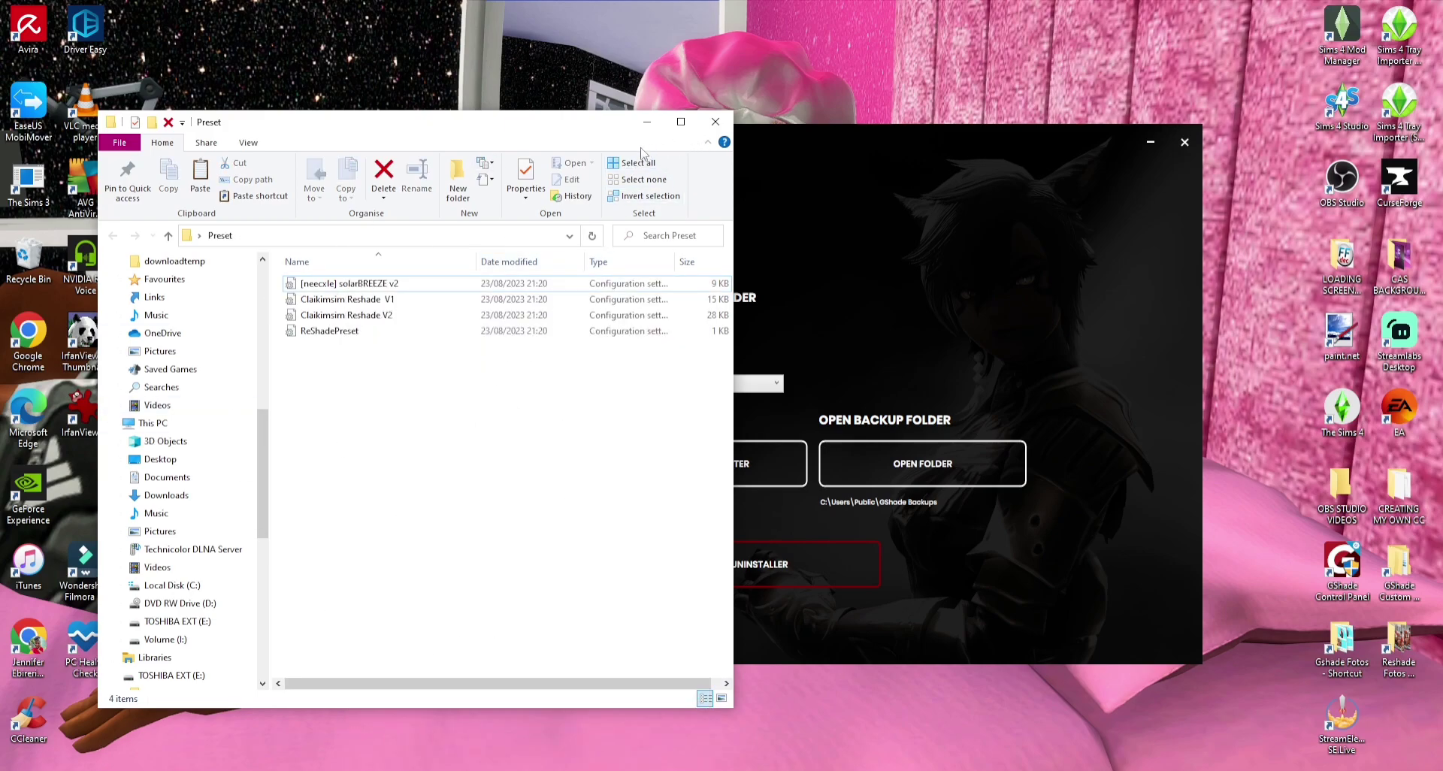
# Run the preset converter on the four files in Desktop\Preset
pyautogui.moveTo(361, 372); pyautogui.dragTo(367, 286)
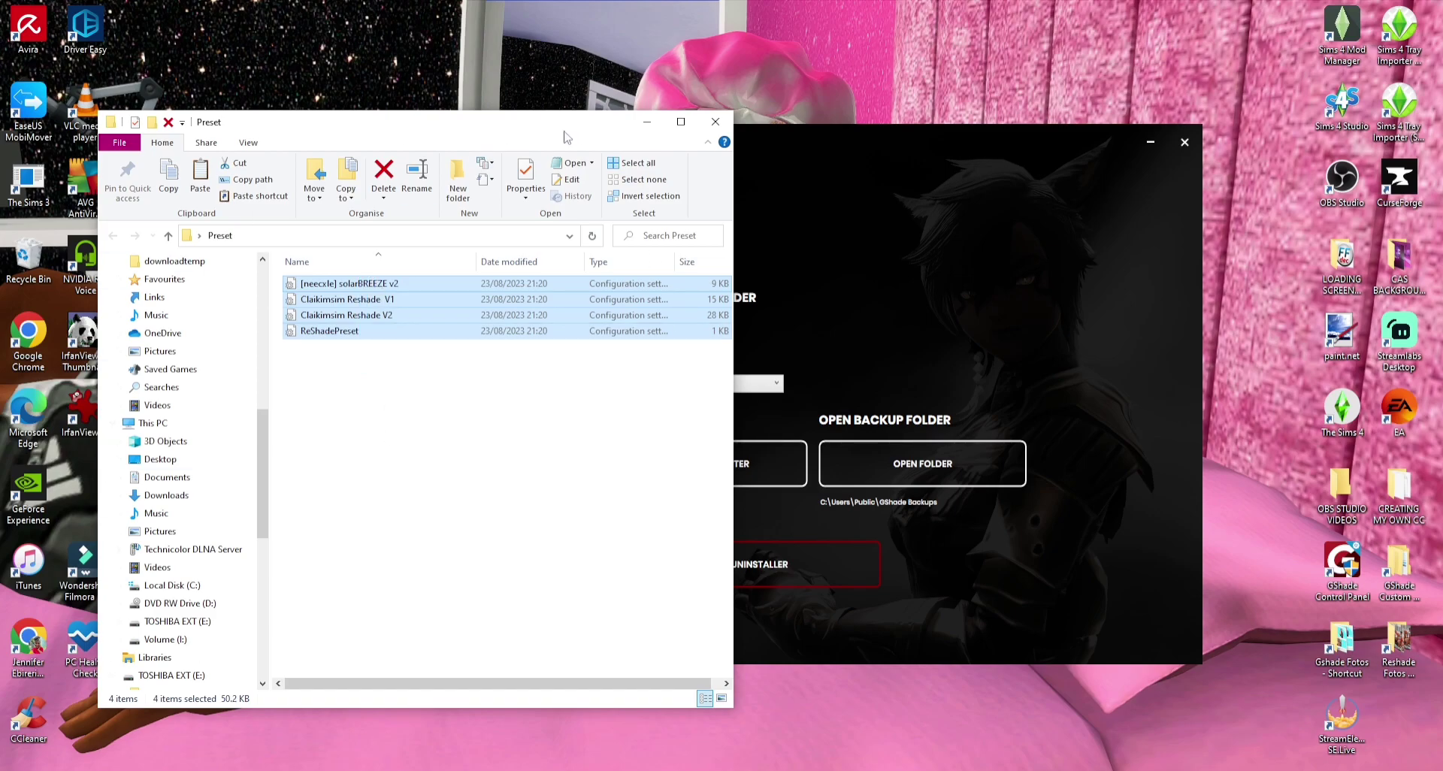
pyautogui.click(645, 123)
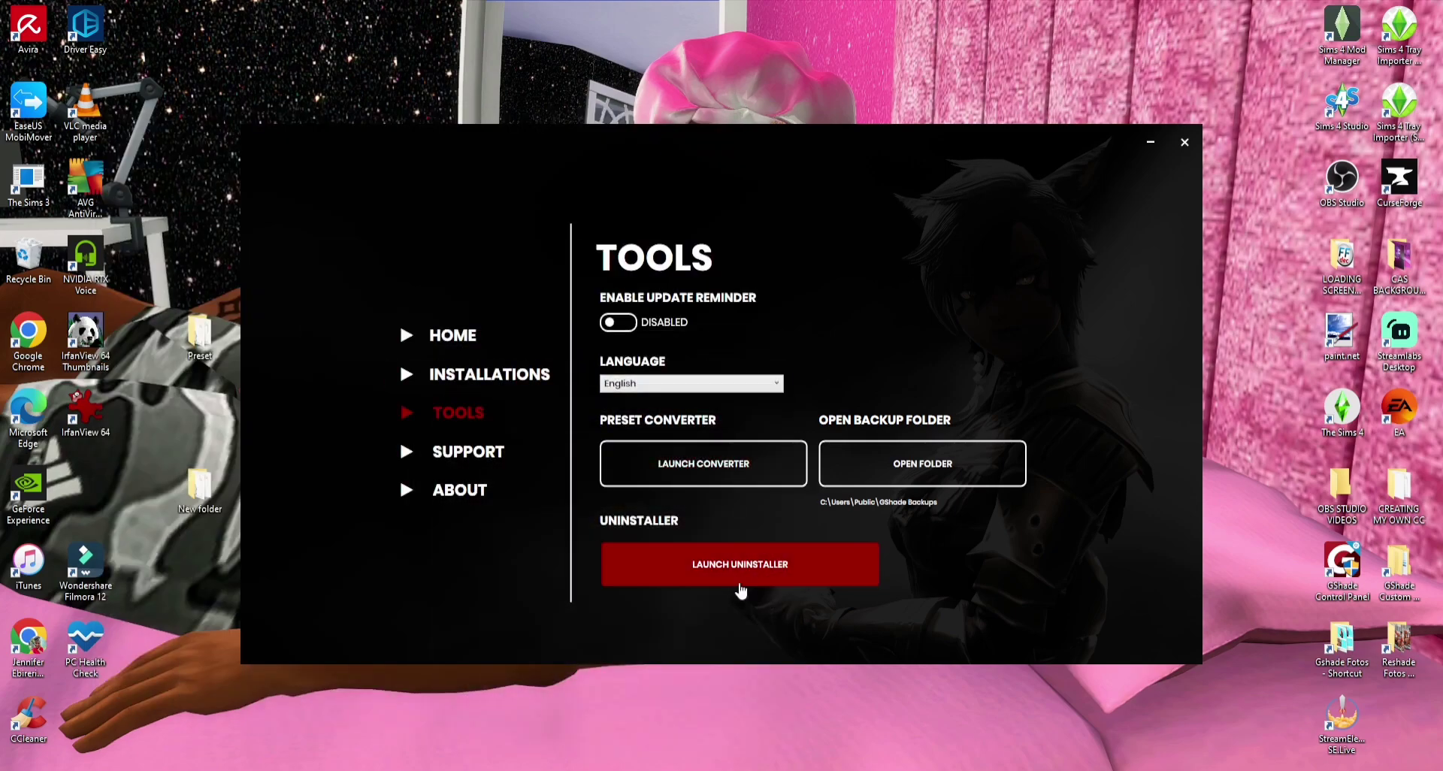
pyautogui.click(730, 469)
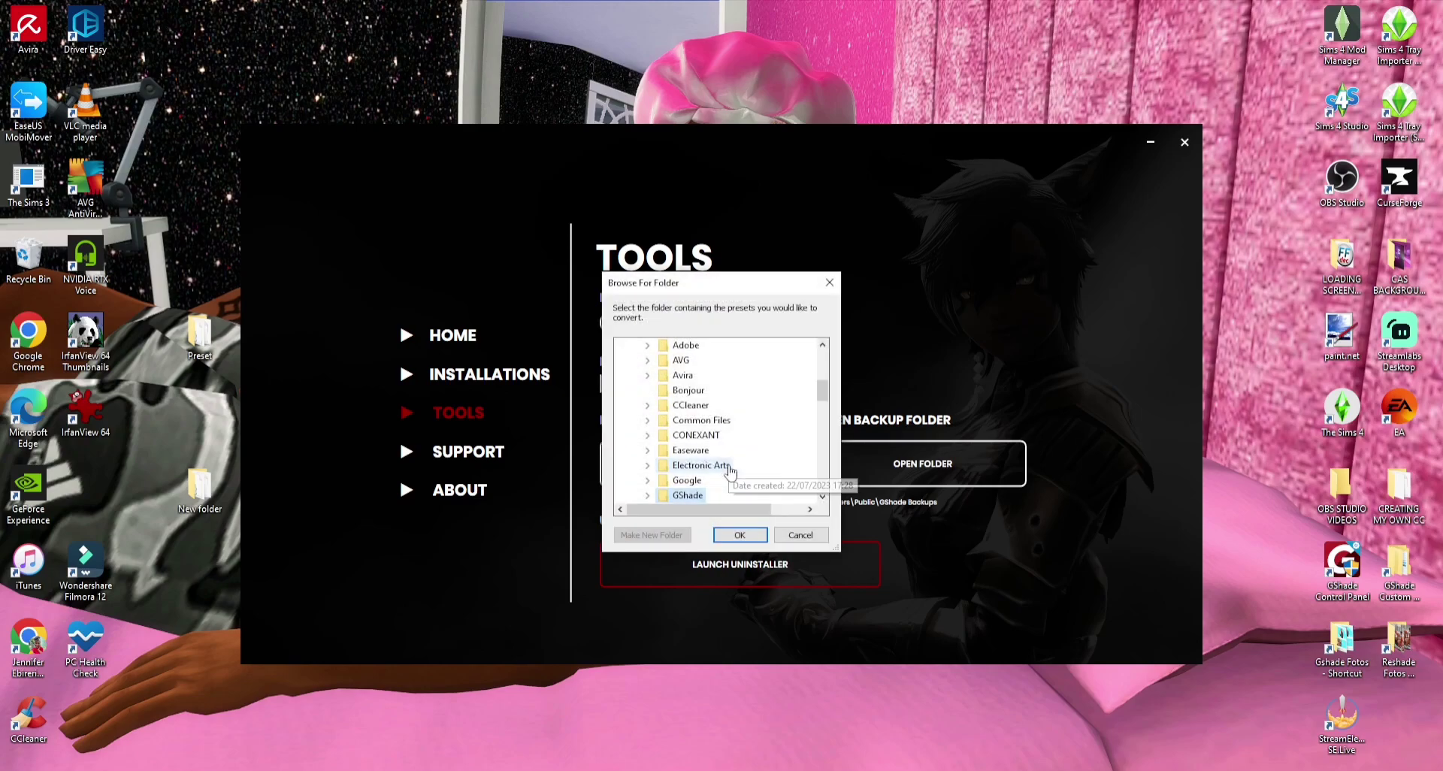
pyautogui.scroll(5, 720, 467)
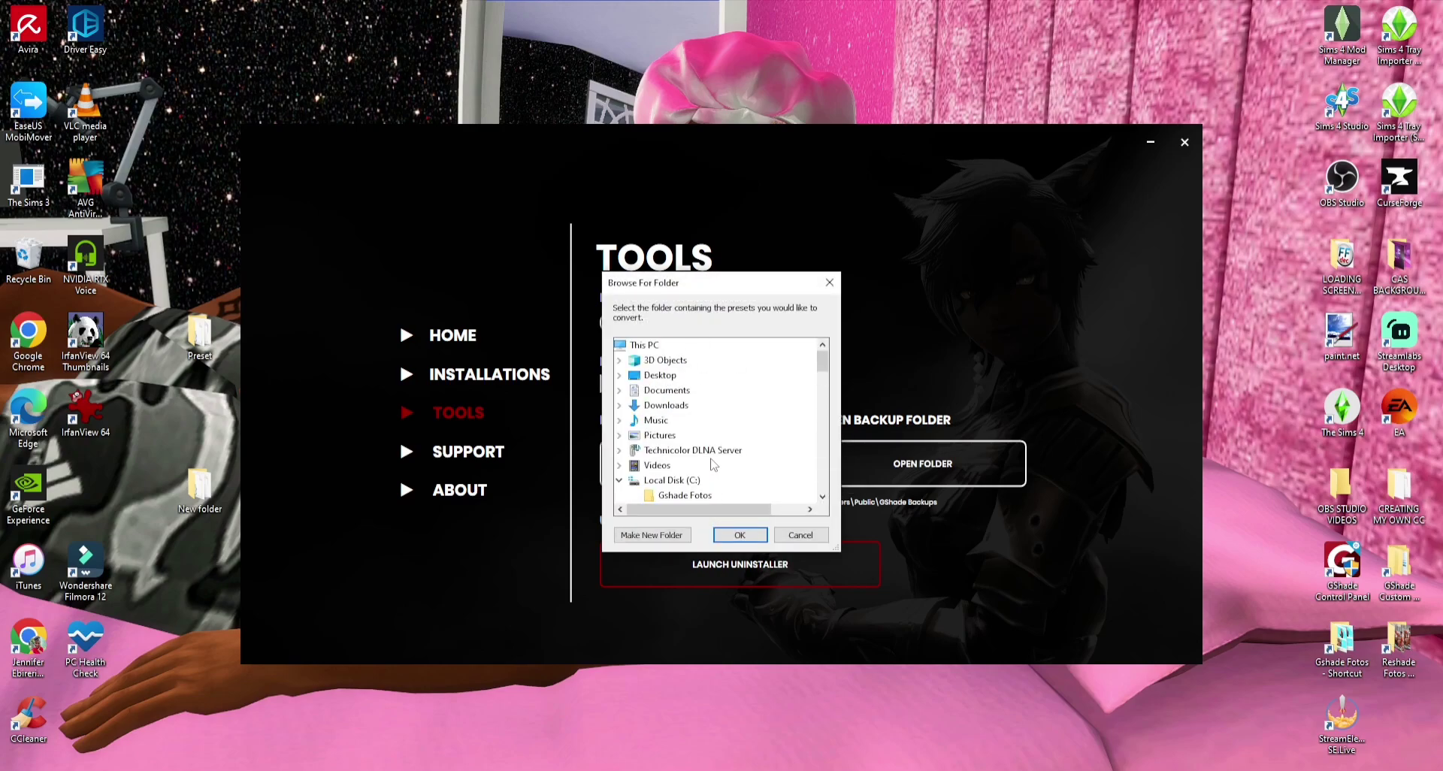
pyautogui.doubleClick(662, 376)
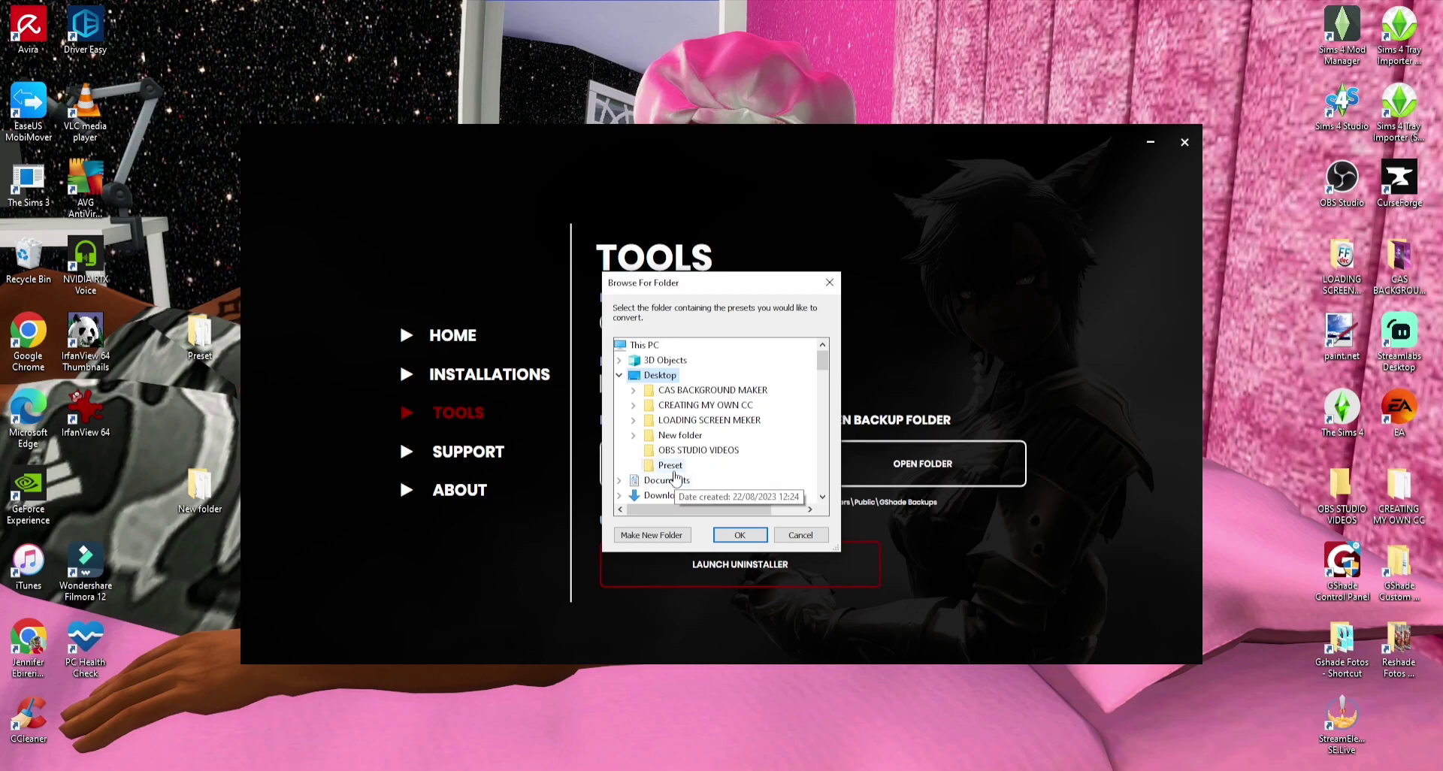
pyautogui.click(670, 465)
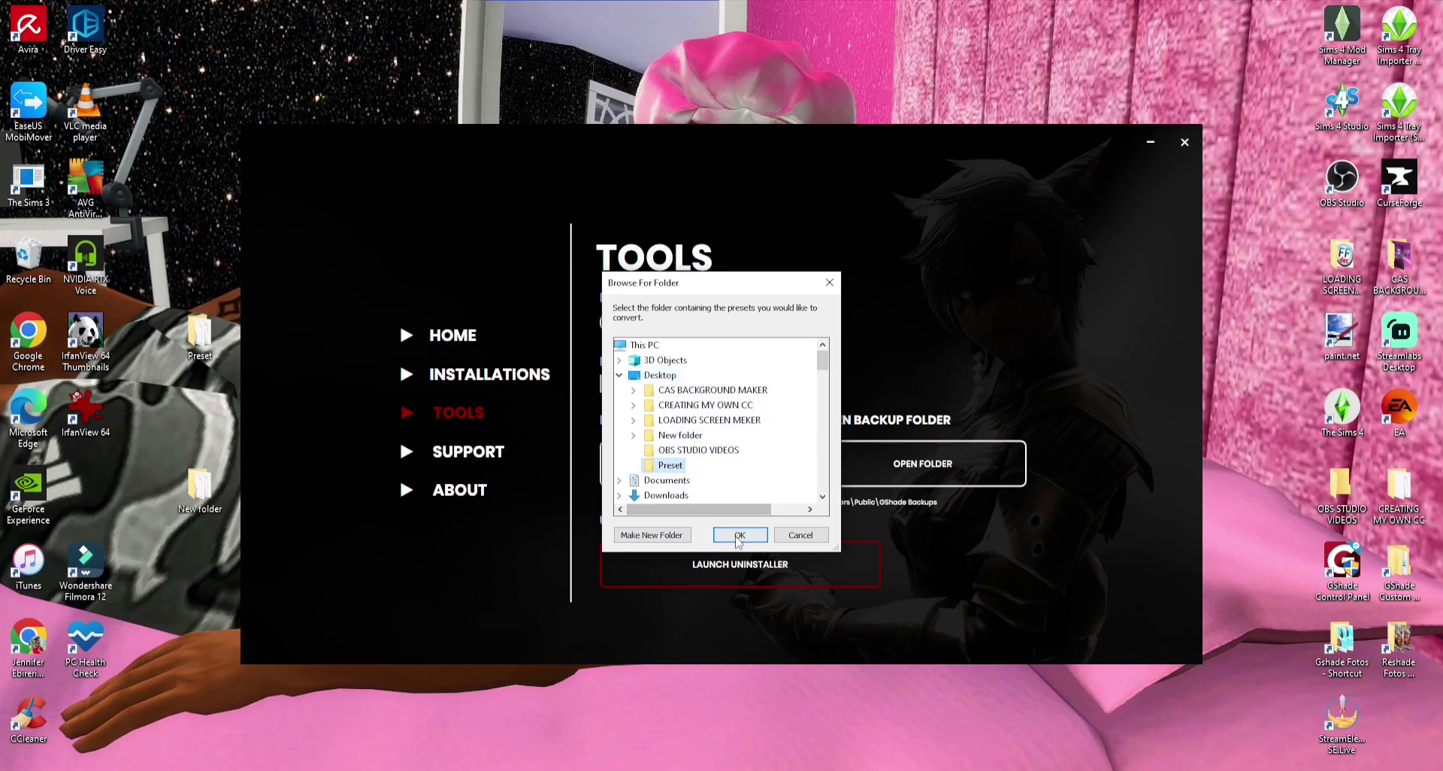
pyautogui.click(738, 535)
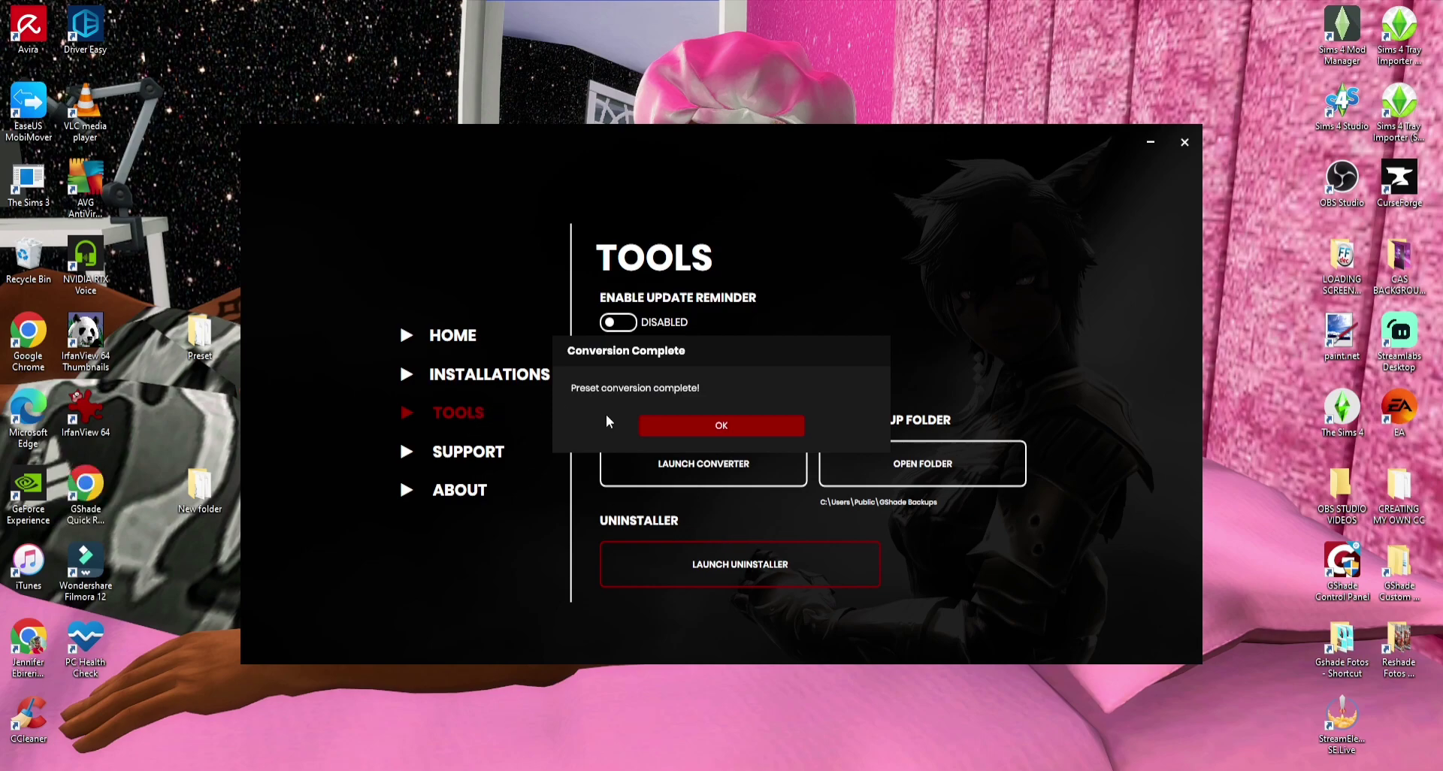
pyautogui.click(689, 431)
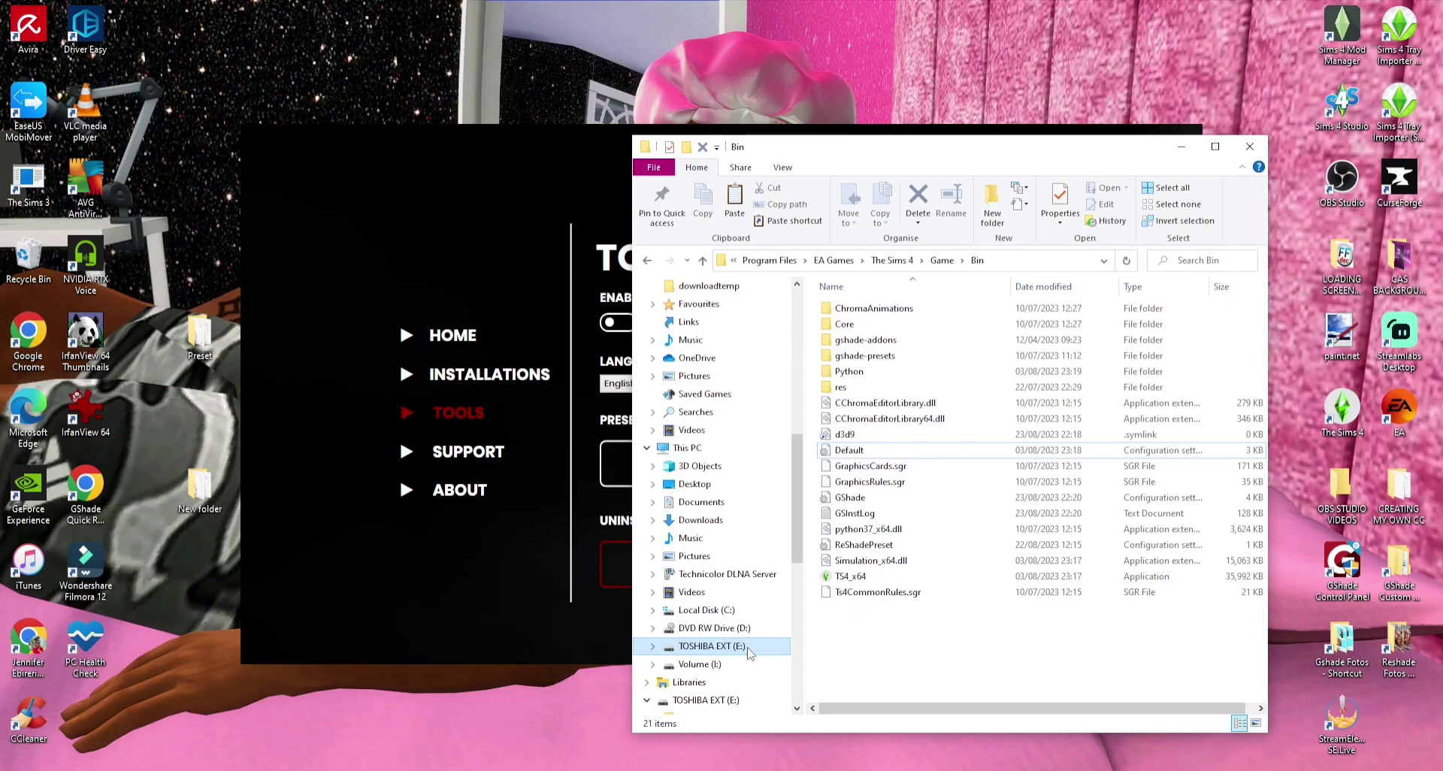
# Open E:\Program Files\EA Games\The Sims 4\Game\Bin in a File Explorer window
pyautogui.click(761, 648)
pyautogui.click(872, 451)
pyautogui.doubleClick(874, 456)
pyautogui.doubleClick(873, 315)
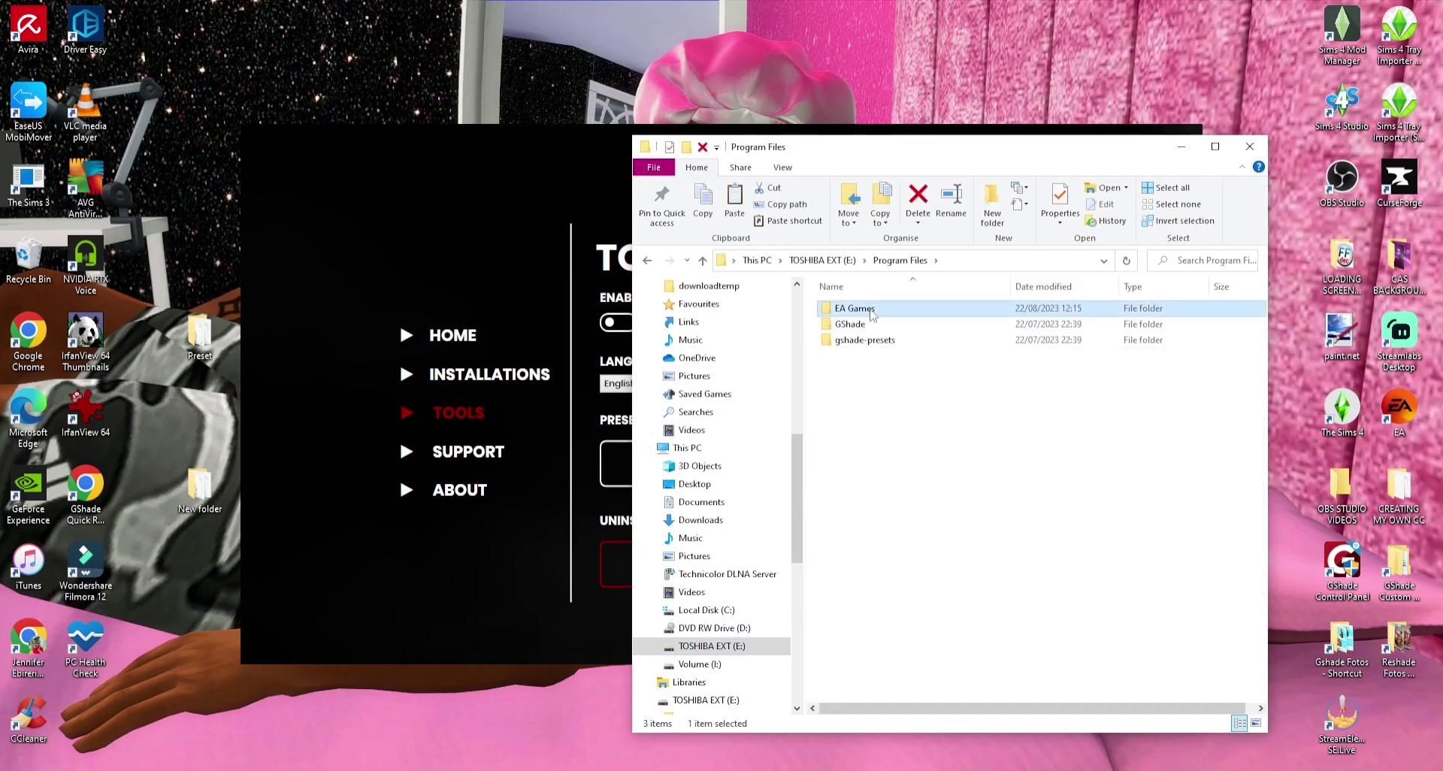
pyautogui.click(865, 314)
pyautogui.doubleClick(864, 324)
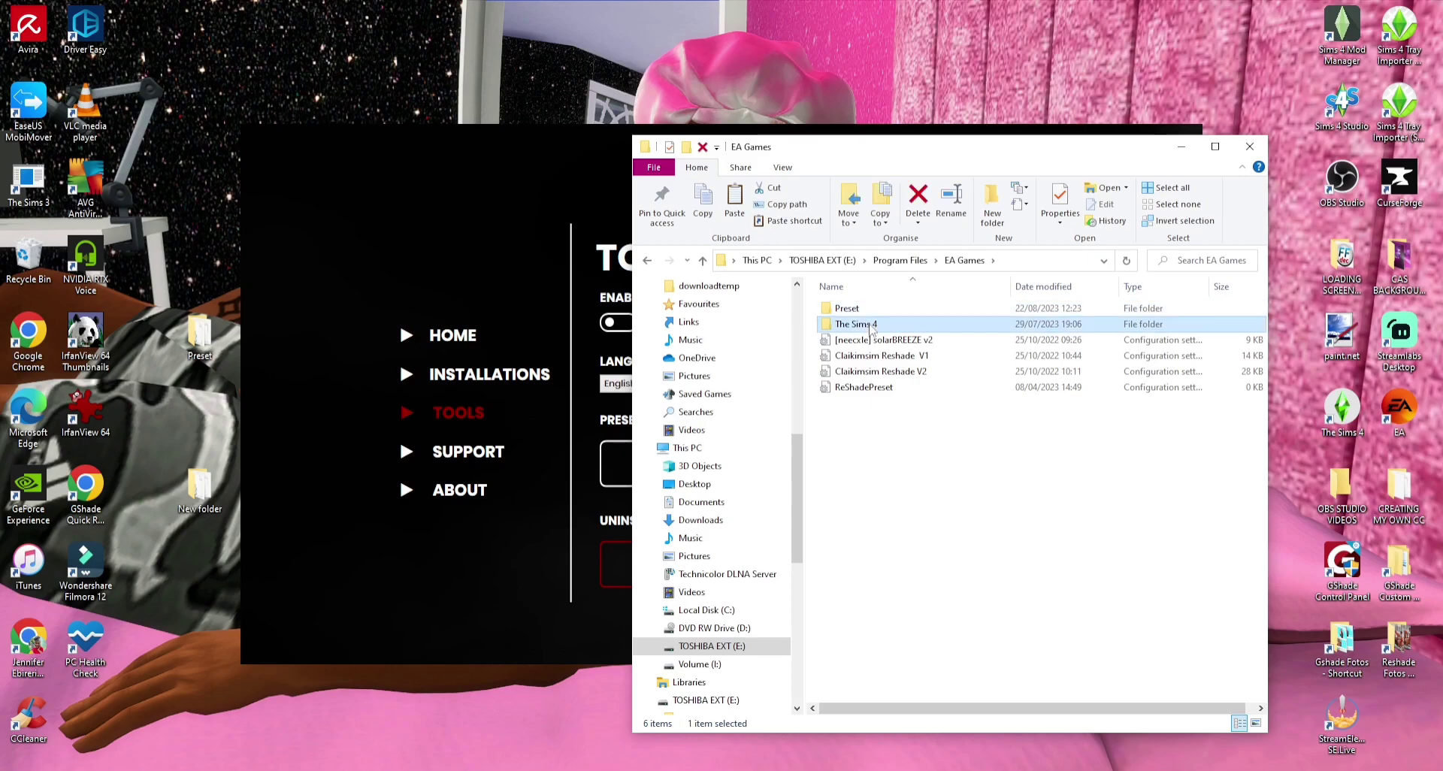
pyautogui.scroll(-1, 869, 586)
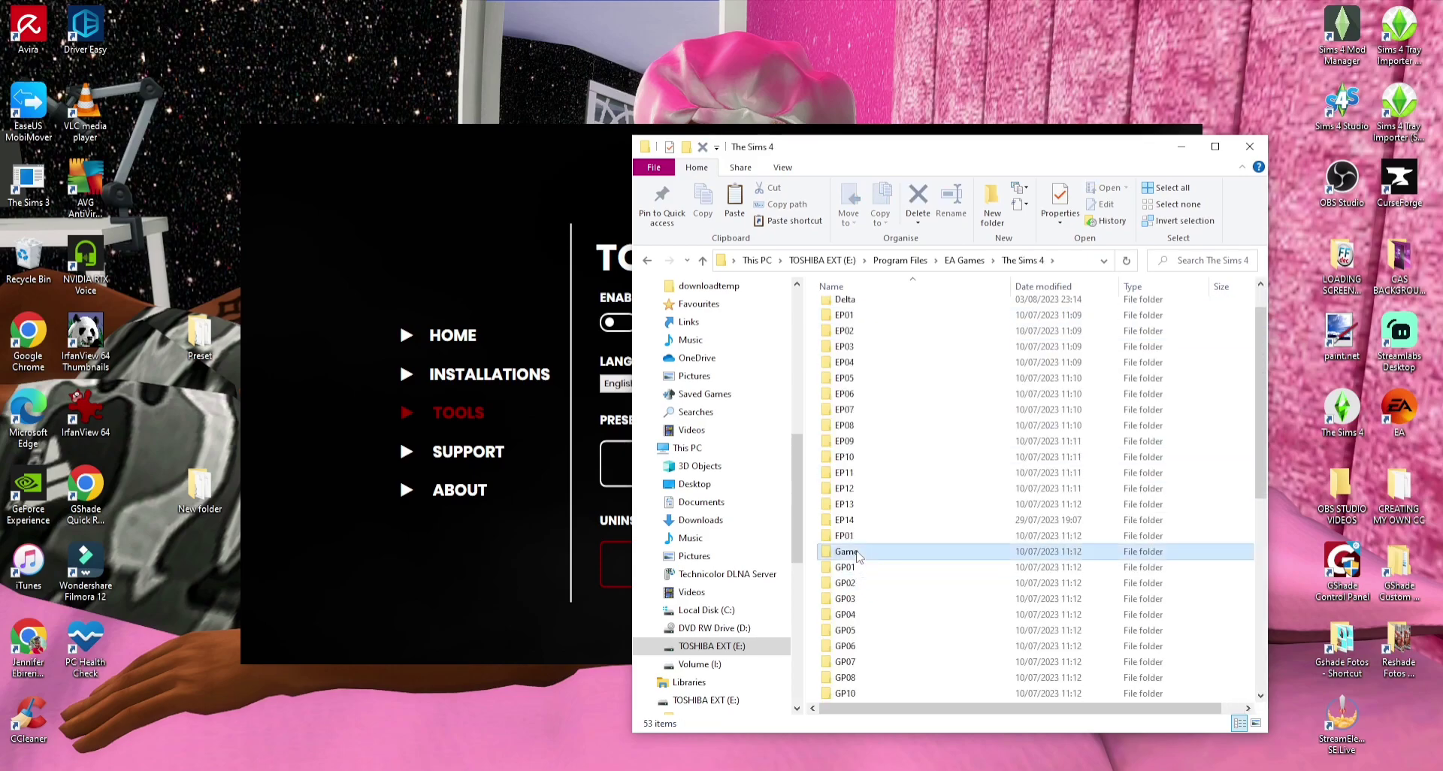
pyautogui.doubleClick(855, 552)
pyautogui.click(863, 309)
pyautogui.doubleClick(863, 308)
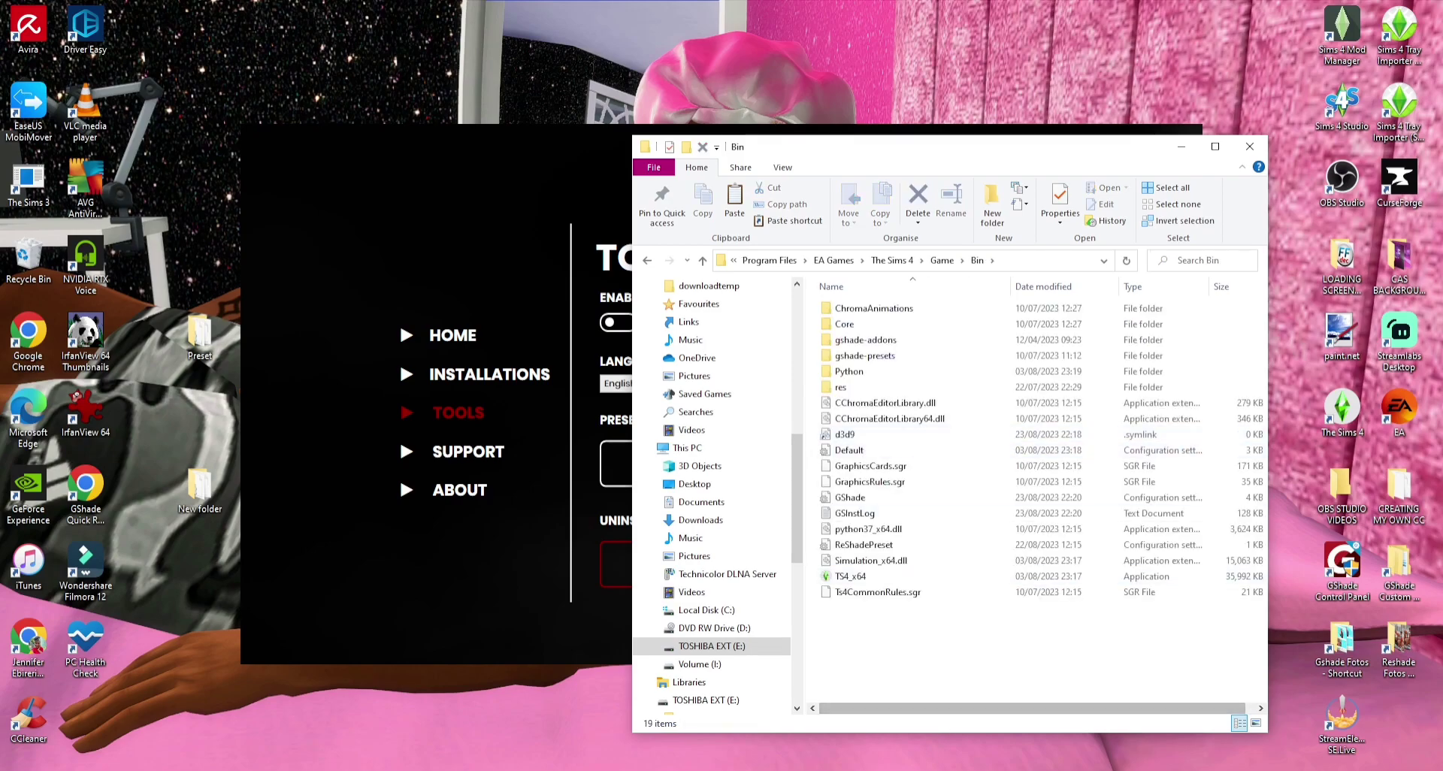
# Copy the four PresetBackup files into Bin, skipping ReShadePreset.ini, and minimize both windows
pyautogui.hotkey('alt', 'Tab')
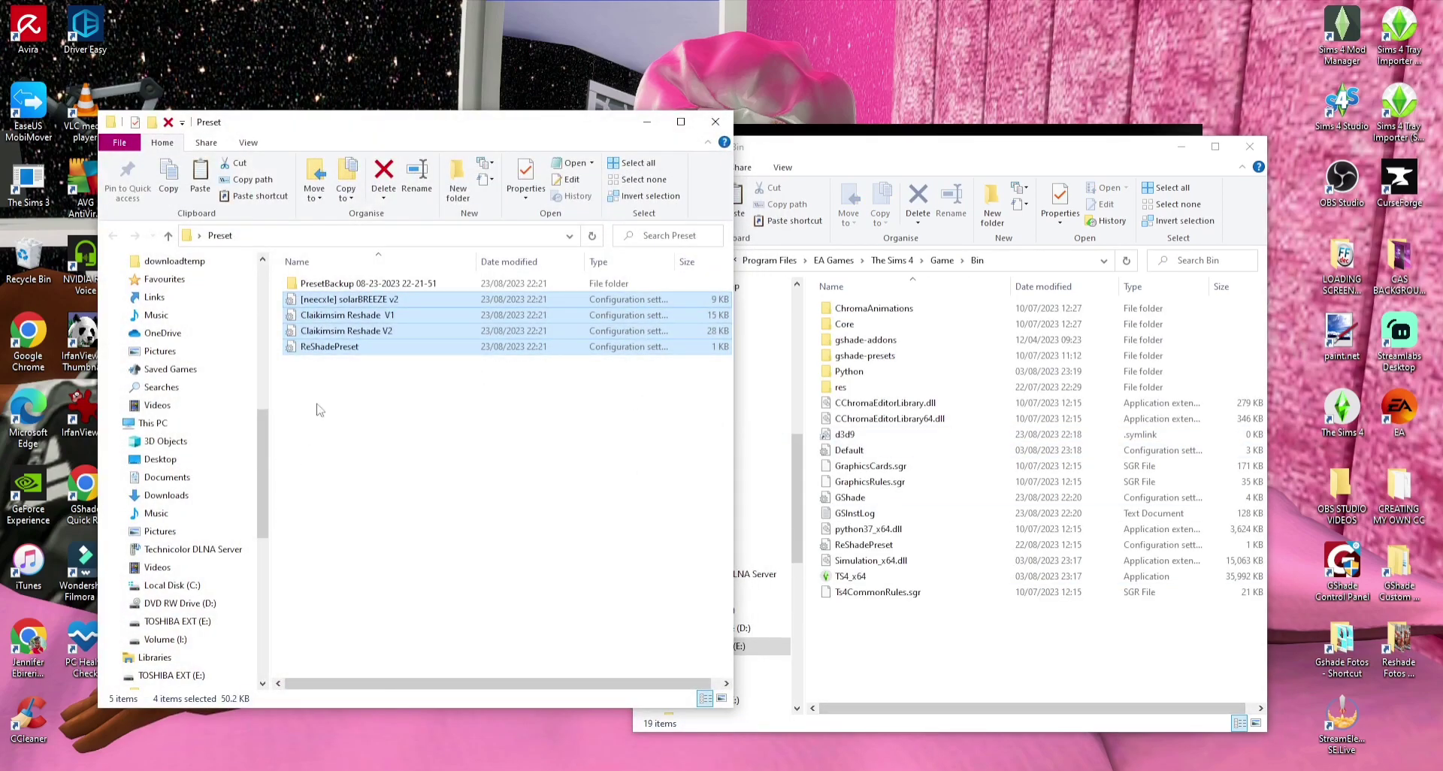
pyautogui.click(353, 285)
pyautogui.doubleClick(353, 285)
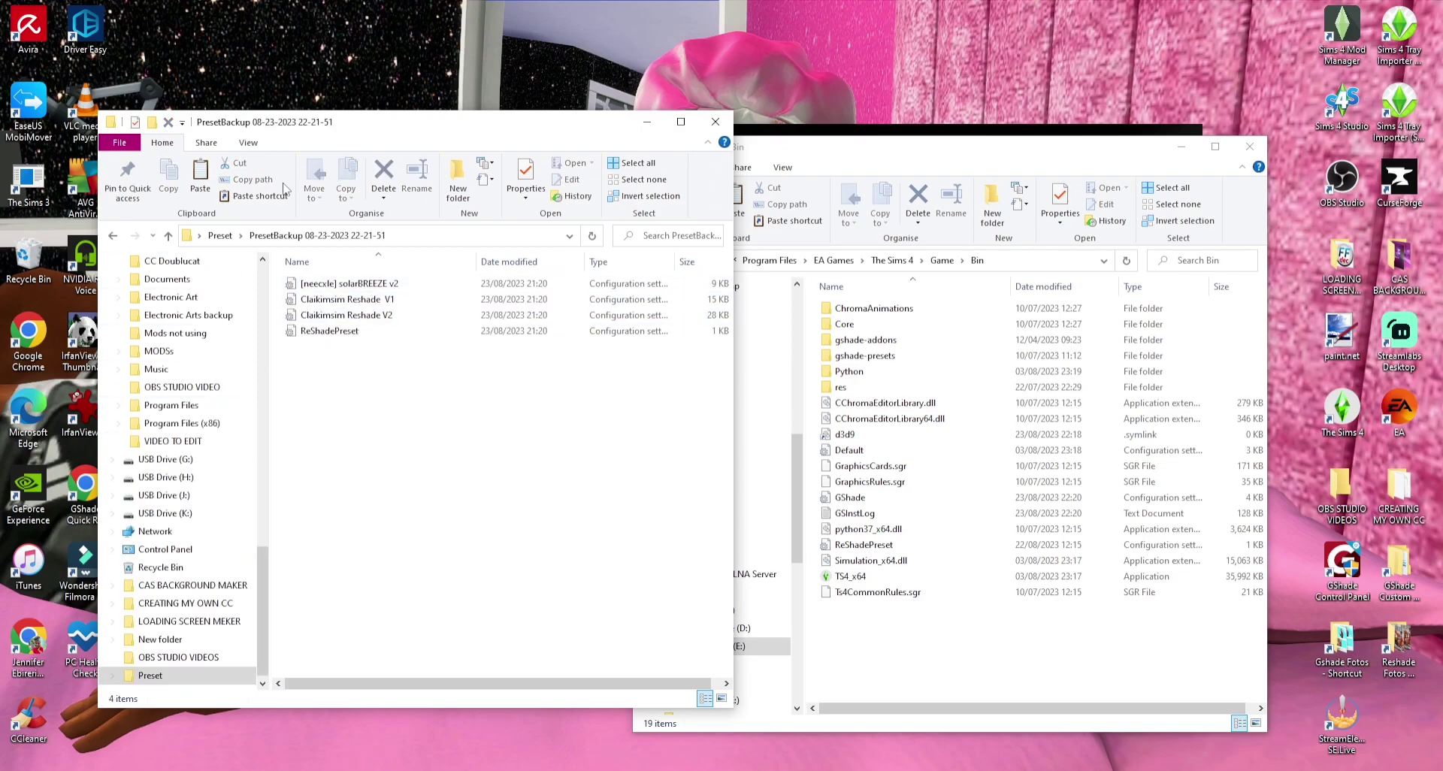
pyautogui.moveTo(349, 373); pyautogui.dragTo(940, 676)
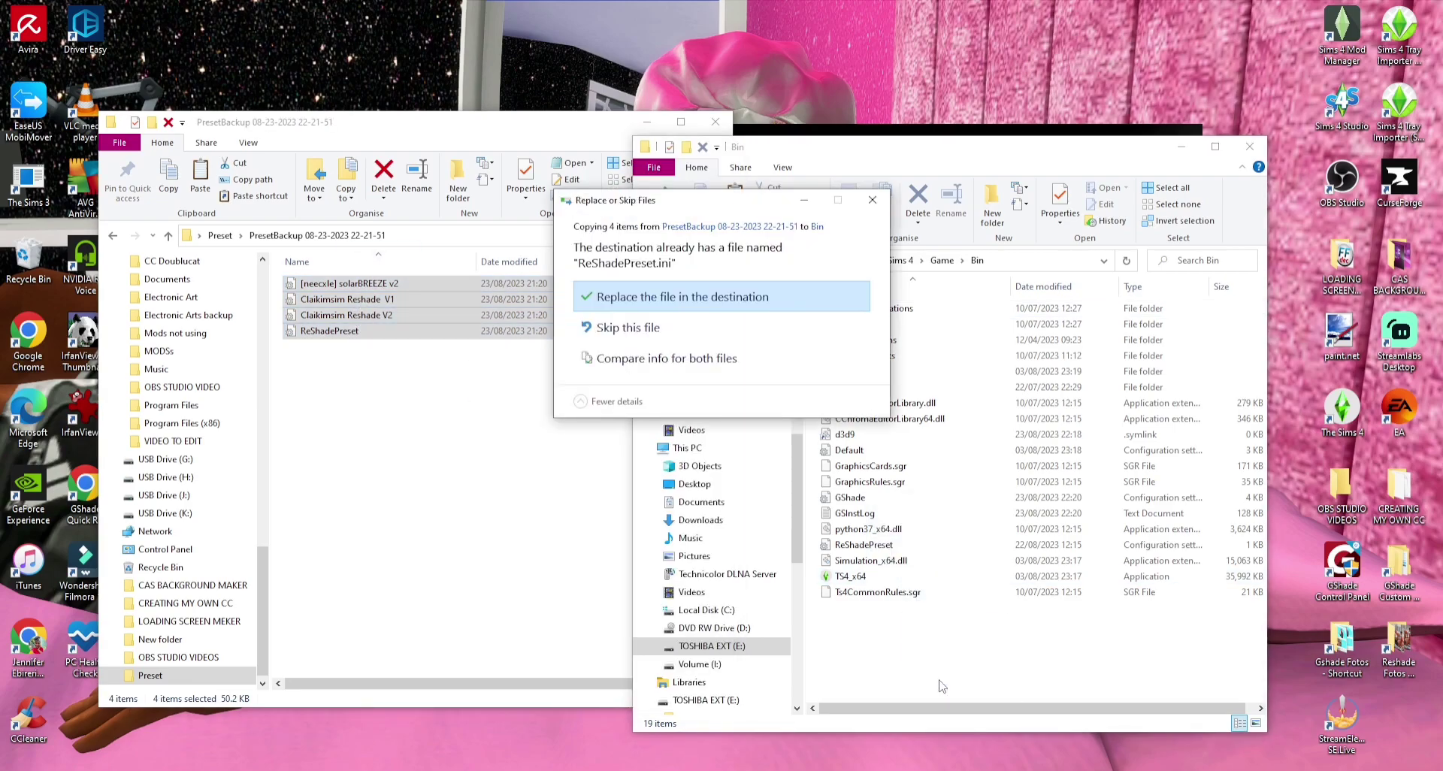
pyautogui.click(655, 330)
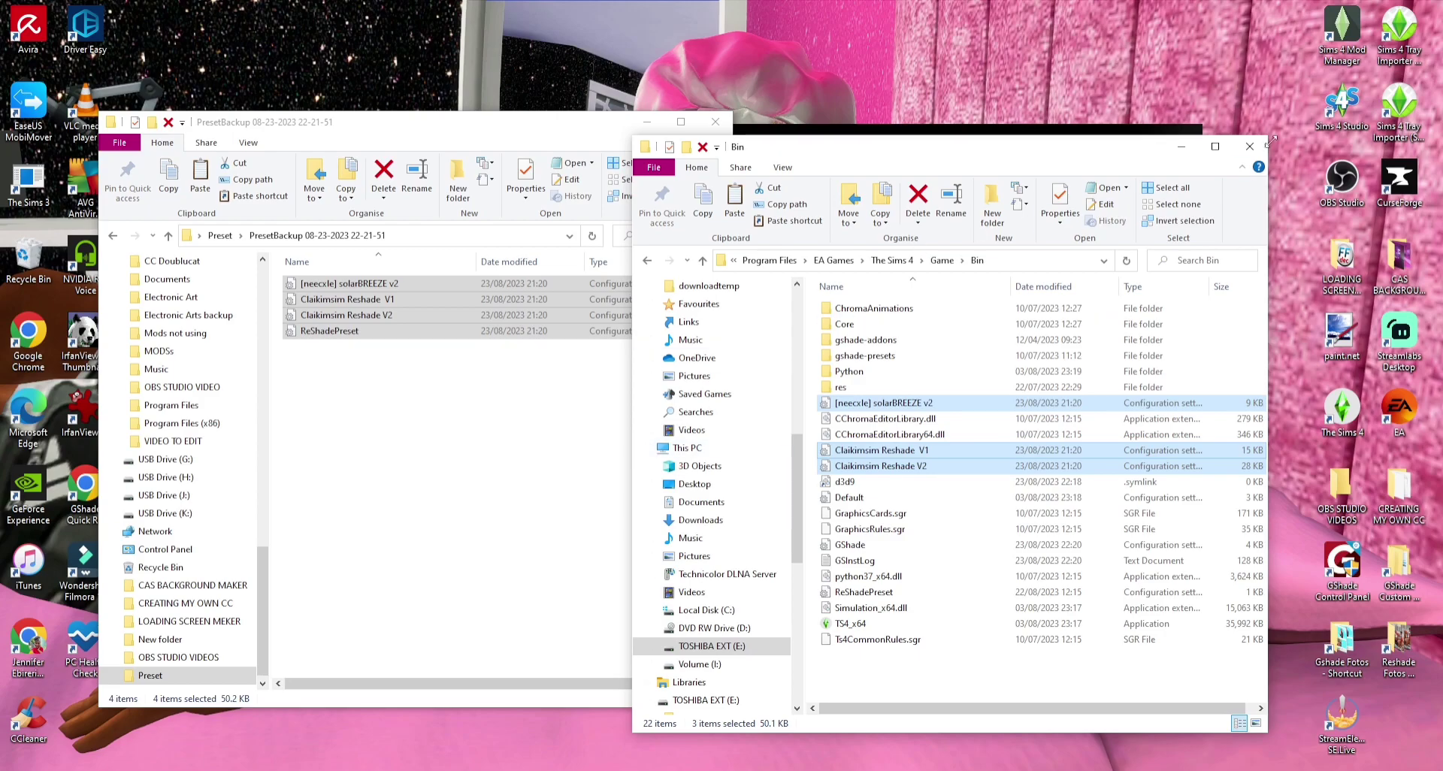
pyautogui.click(1182, 147)
pyautogui.click(648, 122)
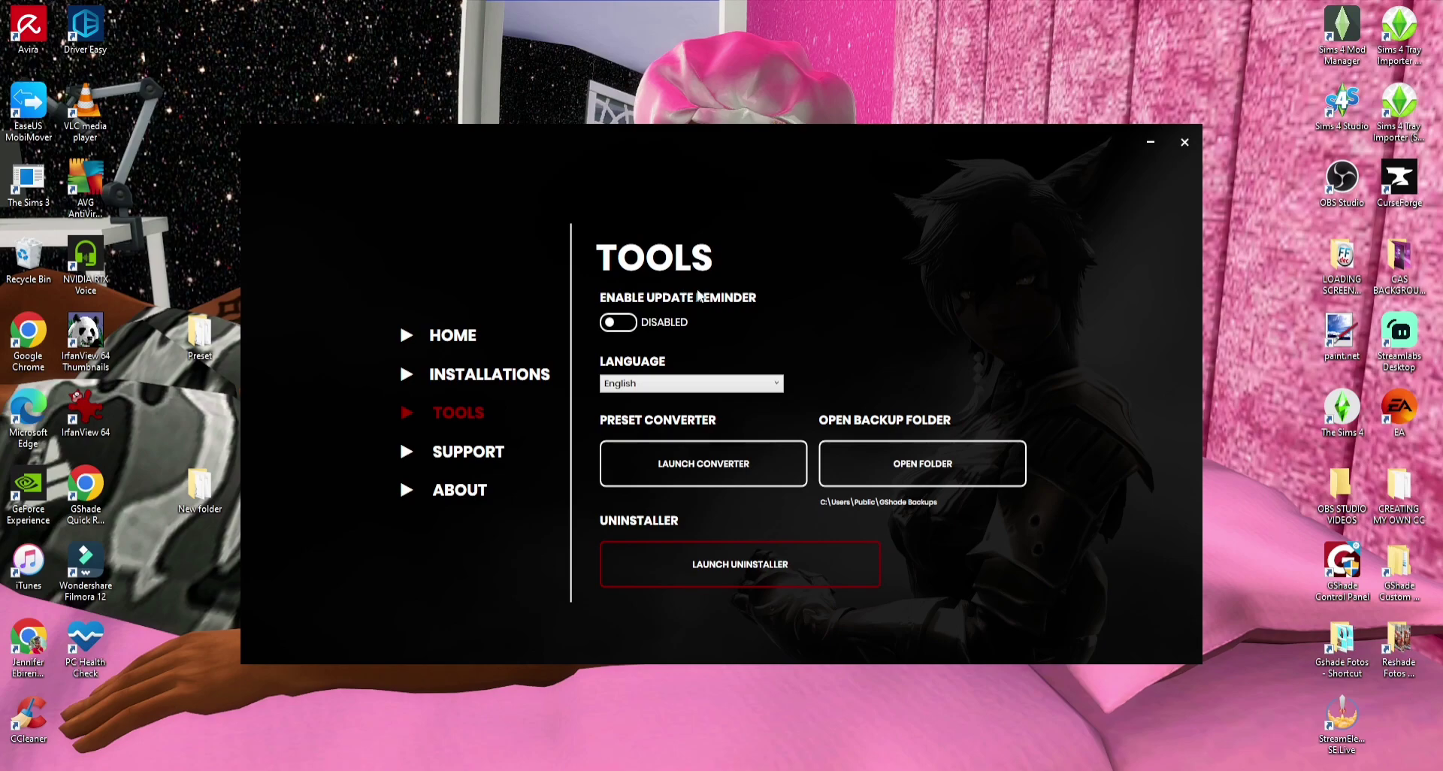
# Launch The Sims 4 from the EA app's Installed games list
pyautogui.hotkey('alt', 'Tab')
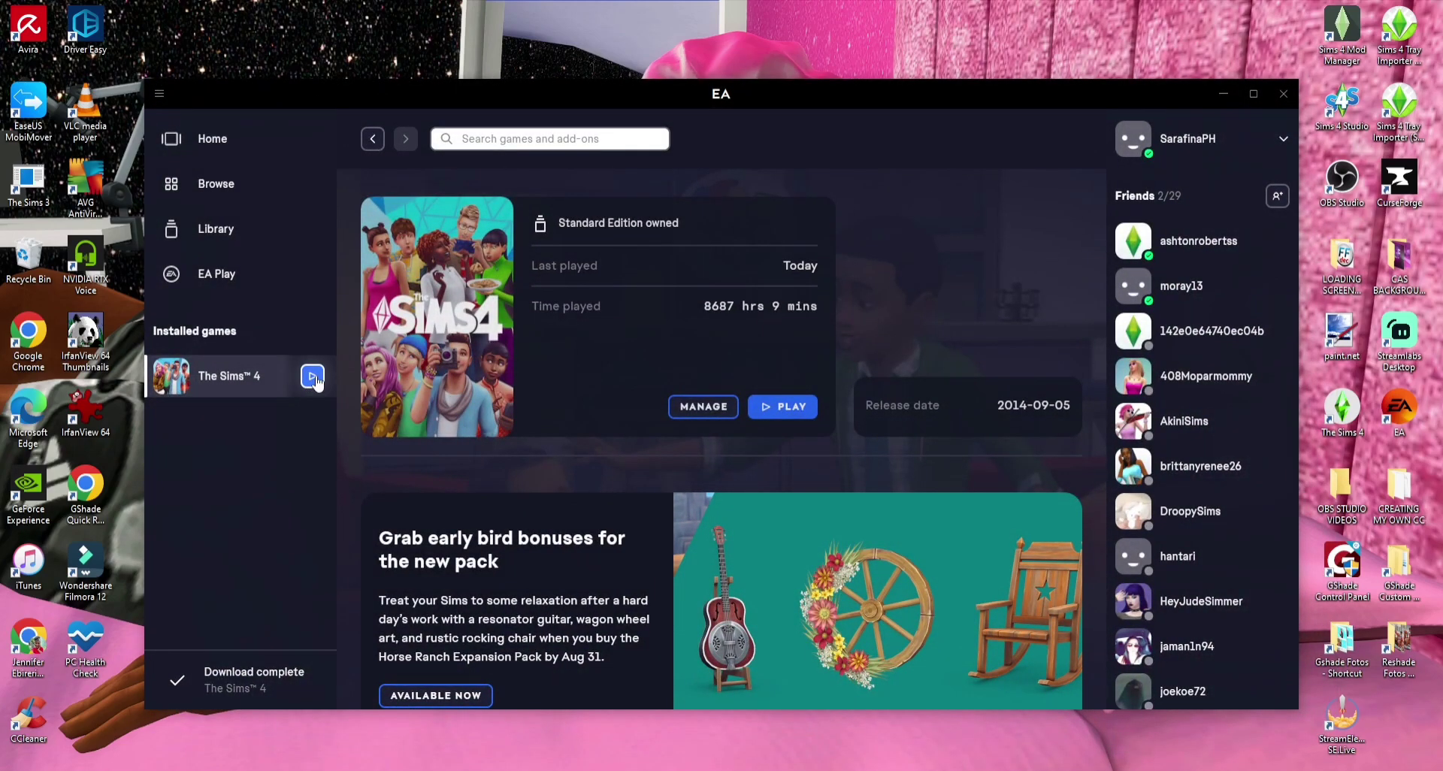
pyautogui.click(313, 377)
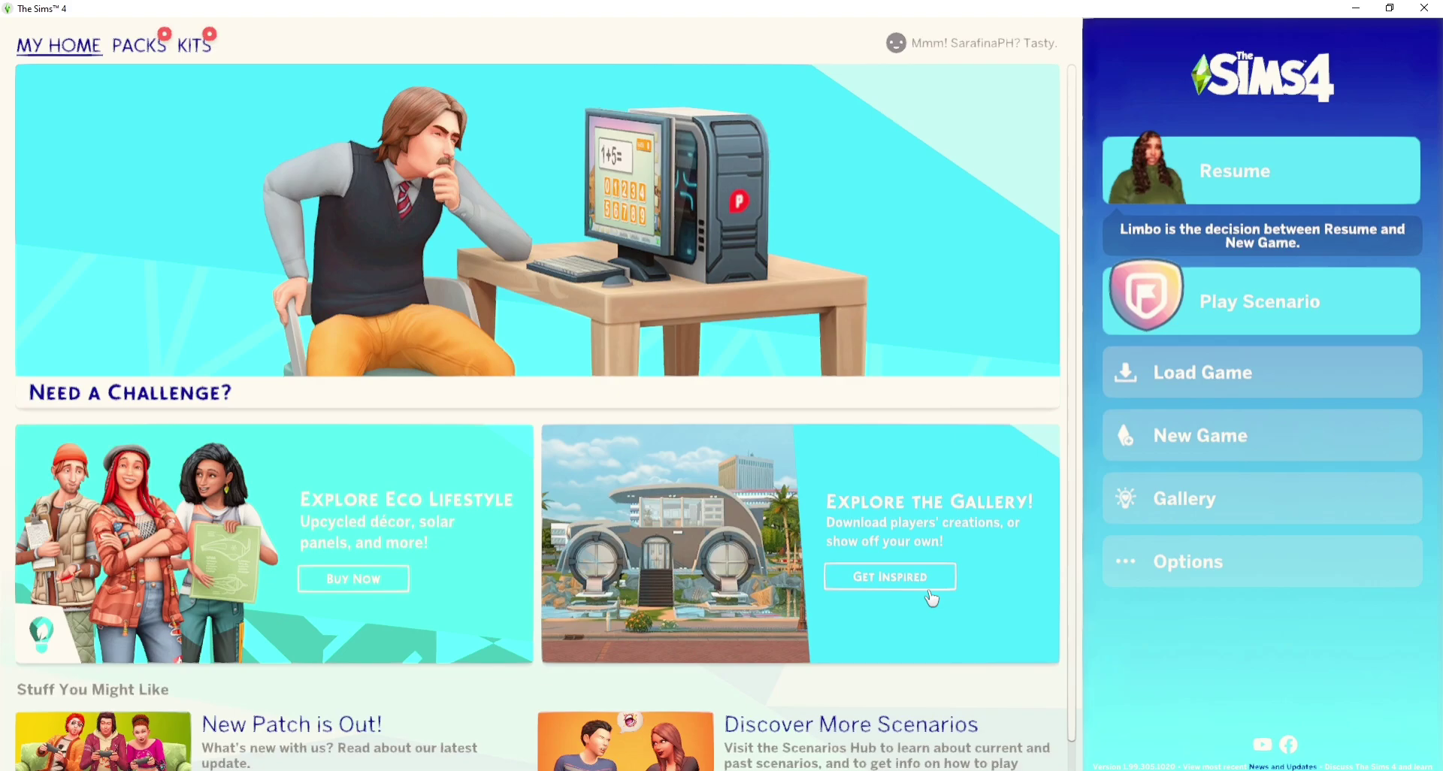
# Bring up the GShade overlay over the Sims 4 main menu, showing the ellcrze gshade preset's shaders
pyautogui.press('Home')
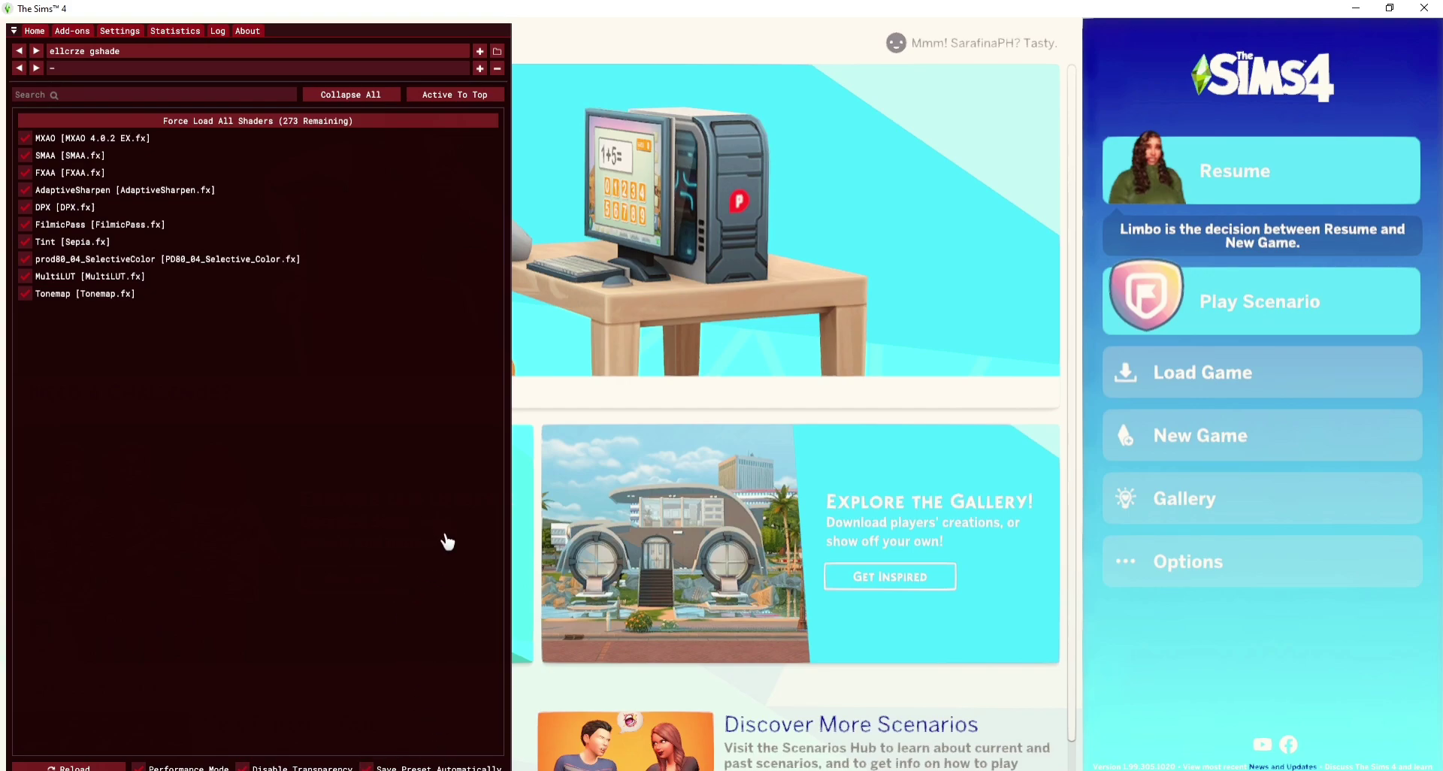
pyautogui.click(85, 57)
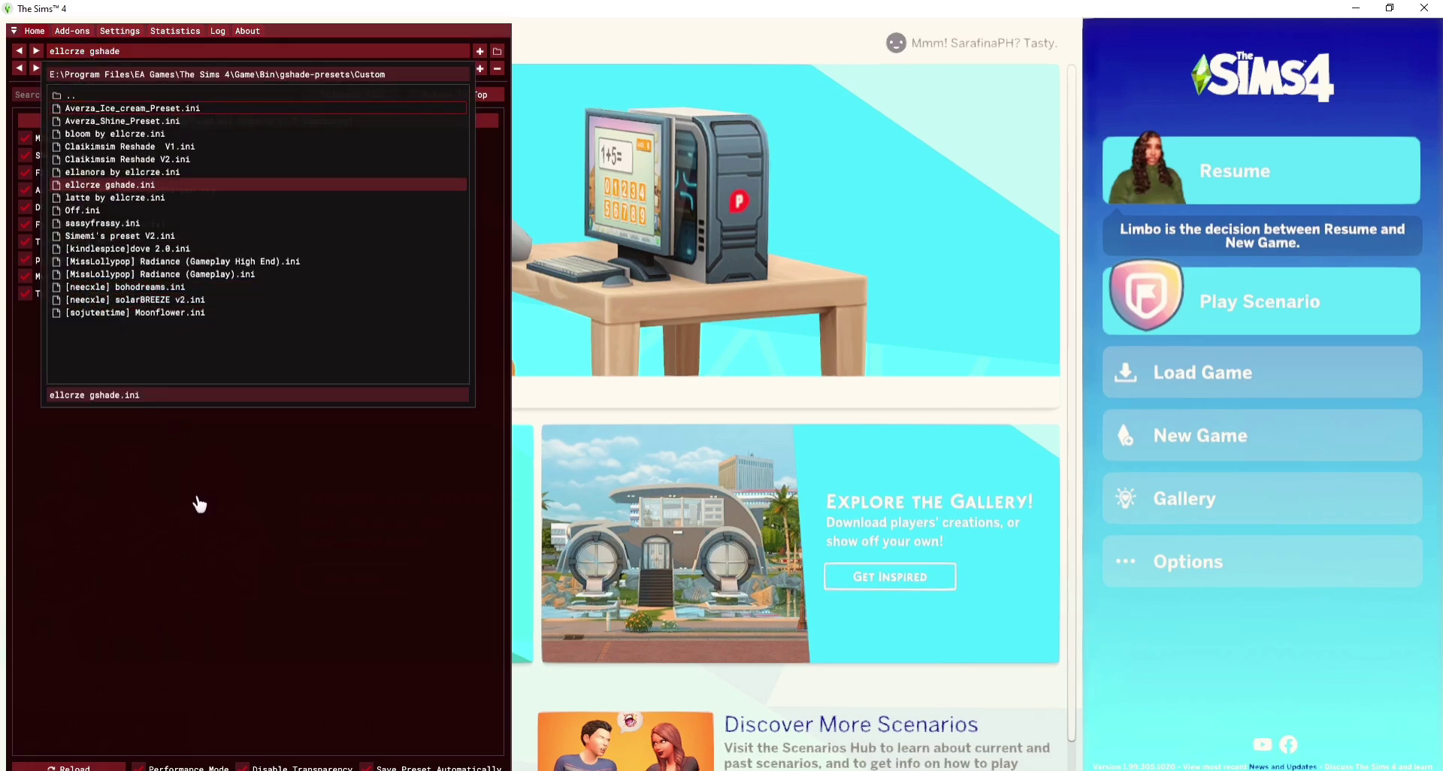
pyautogui.click(201, 451)
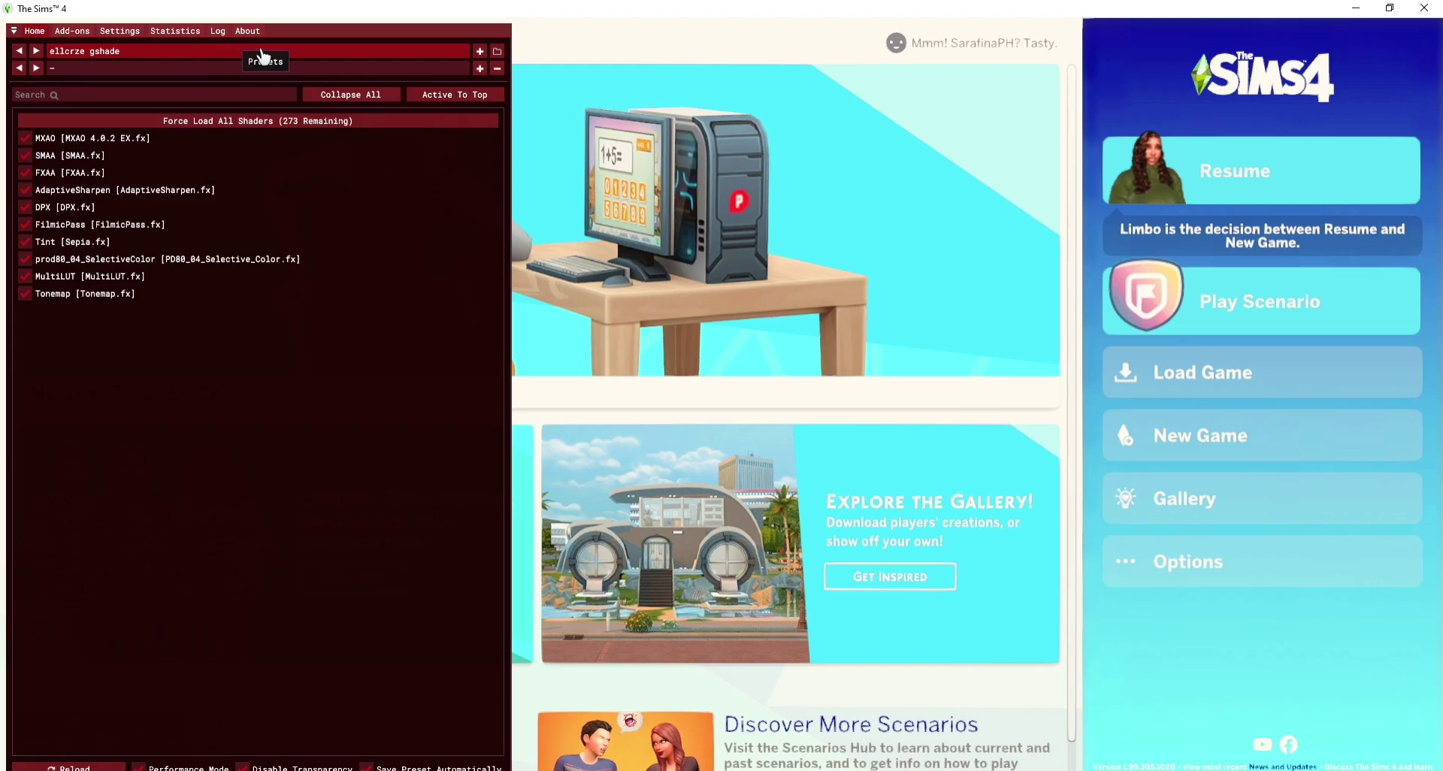
pyautogui.click(499, 57)
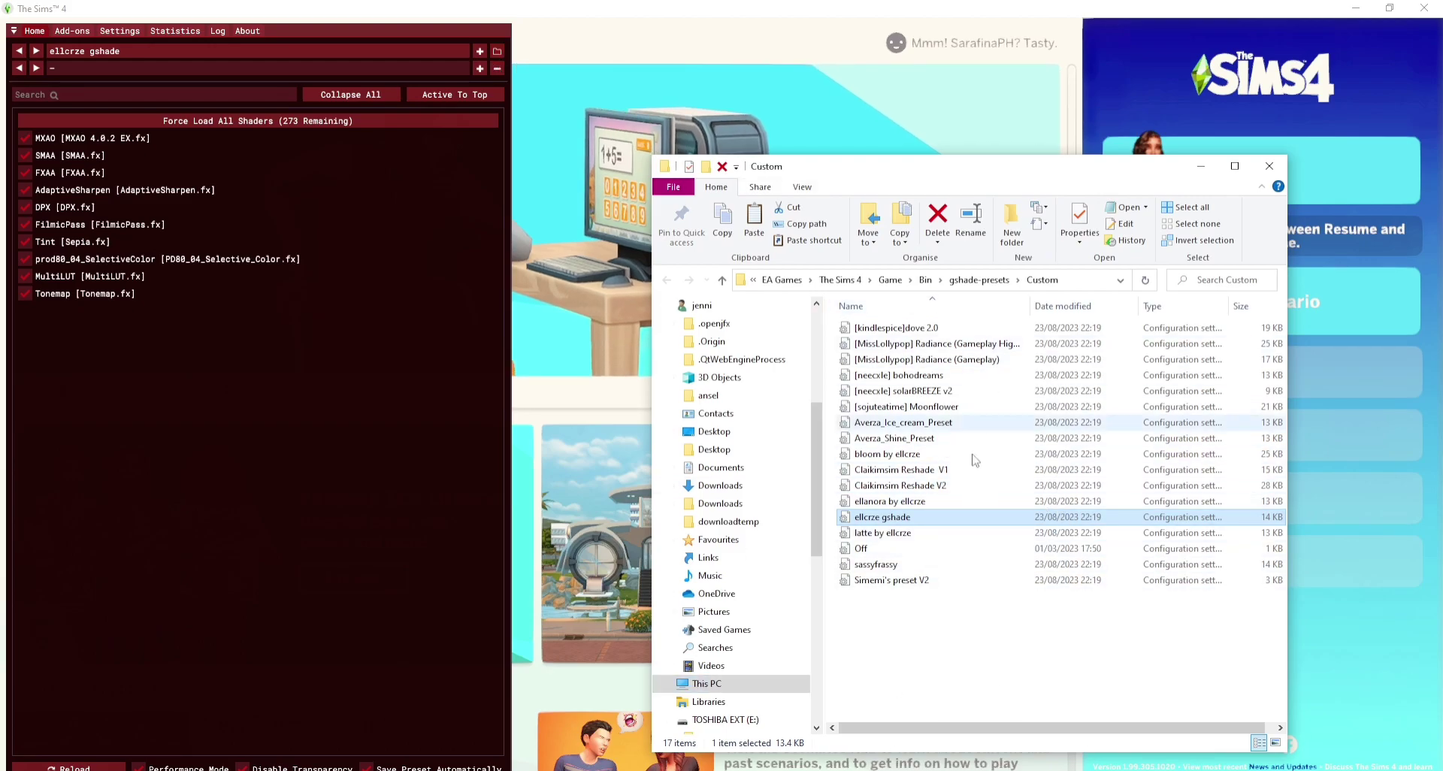
pyautogui.click(1201, 166)
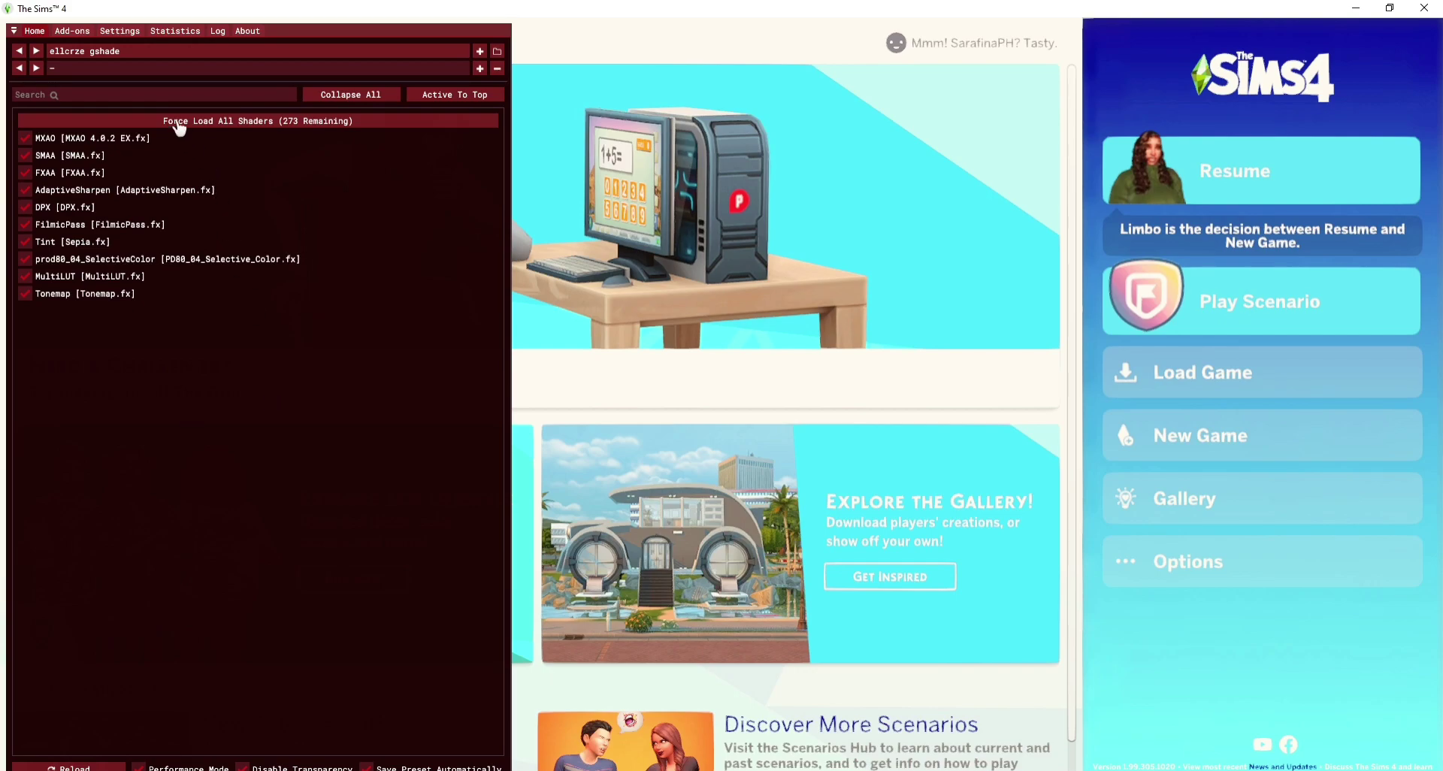
# On the GShade Settings page, check that screenshots are saved to C:\Reshade Fotos
pyautogui.click(136, 34)
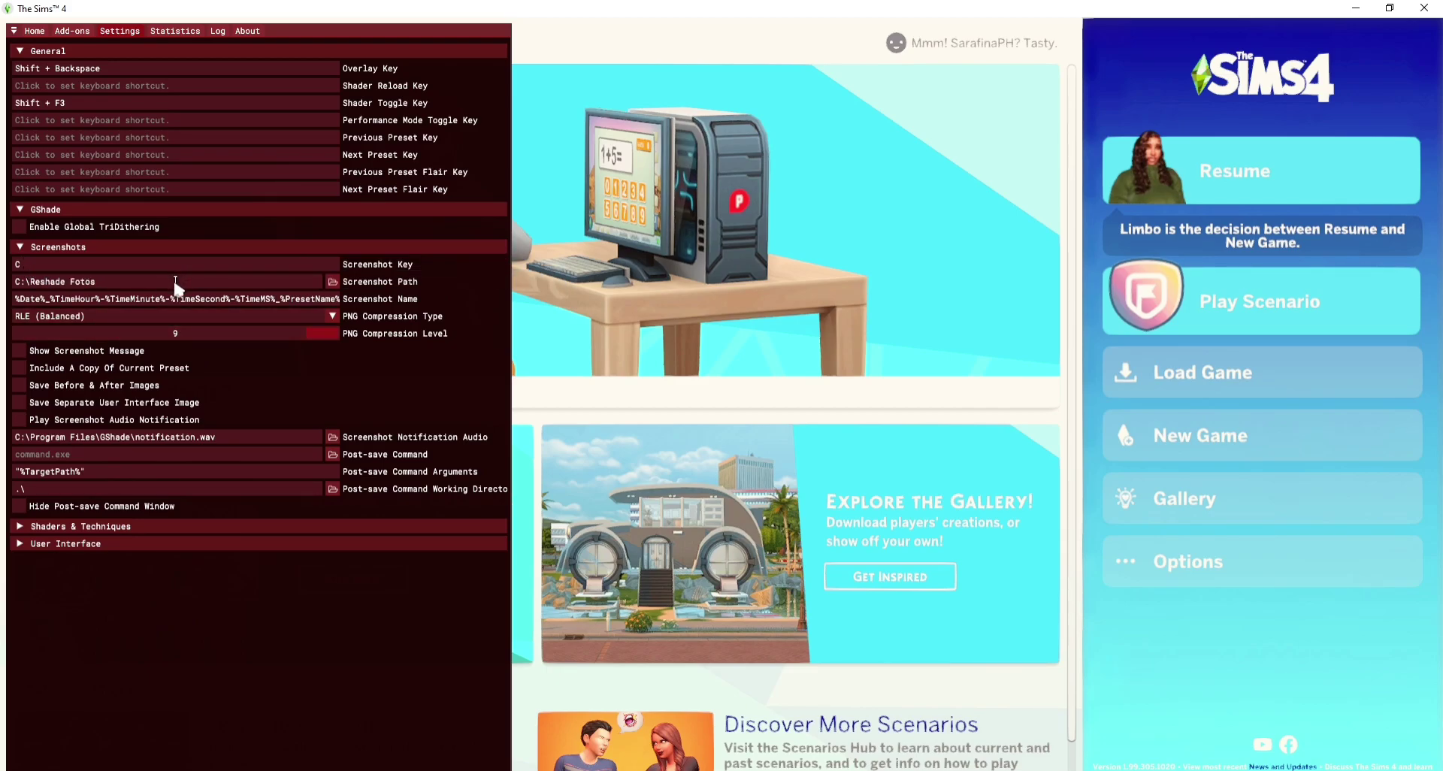
pyautogui.click(333, 282)
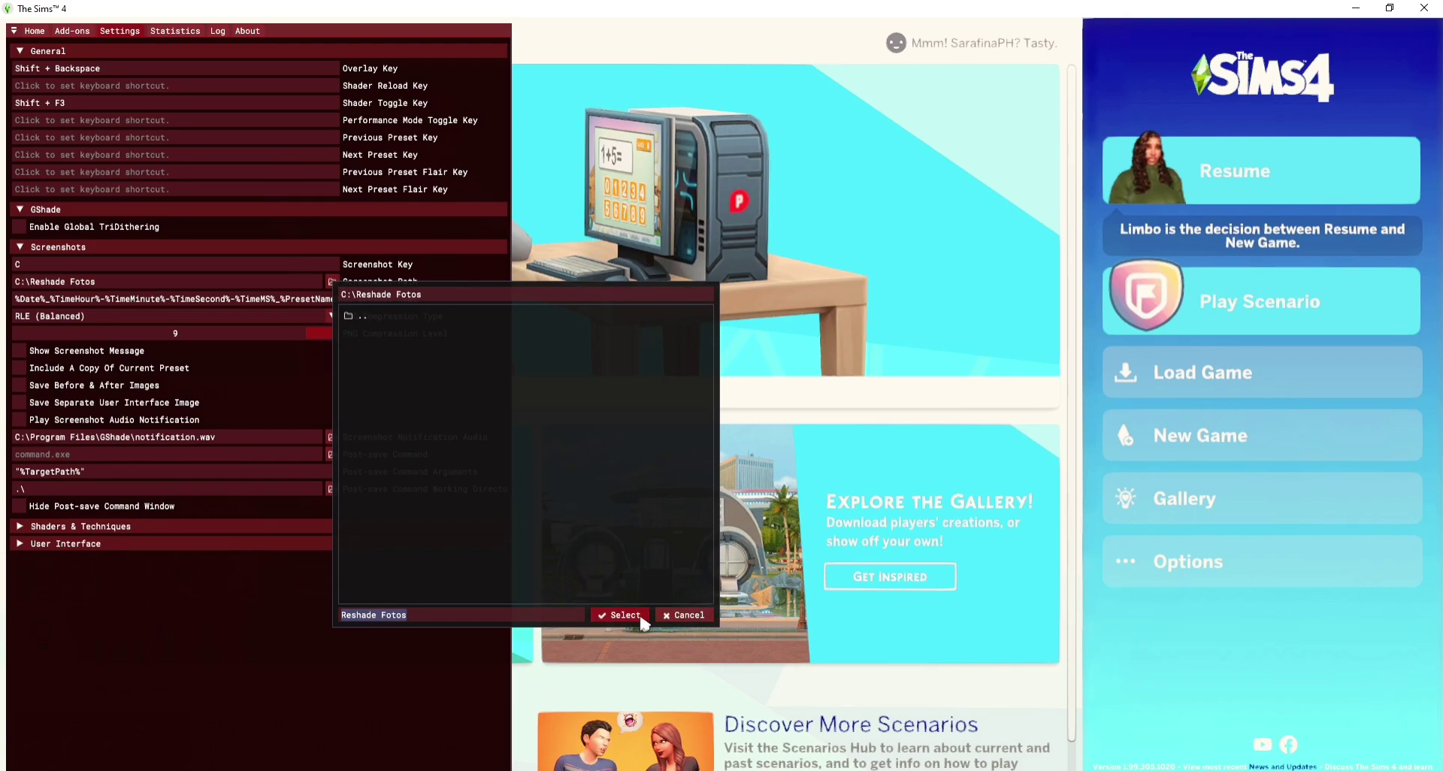
pyautogui.click(684, 617)
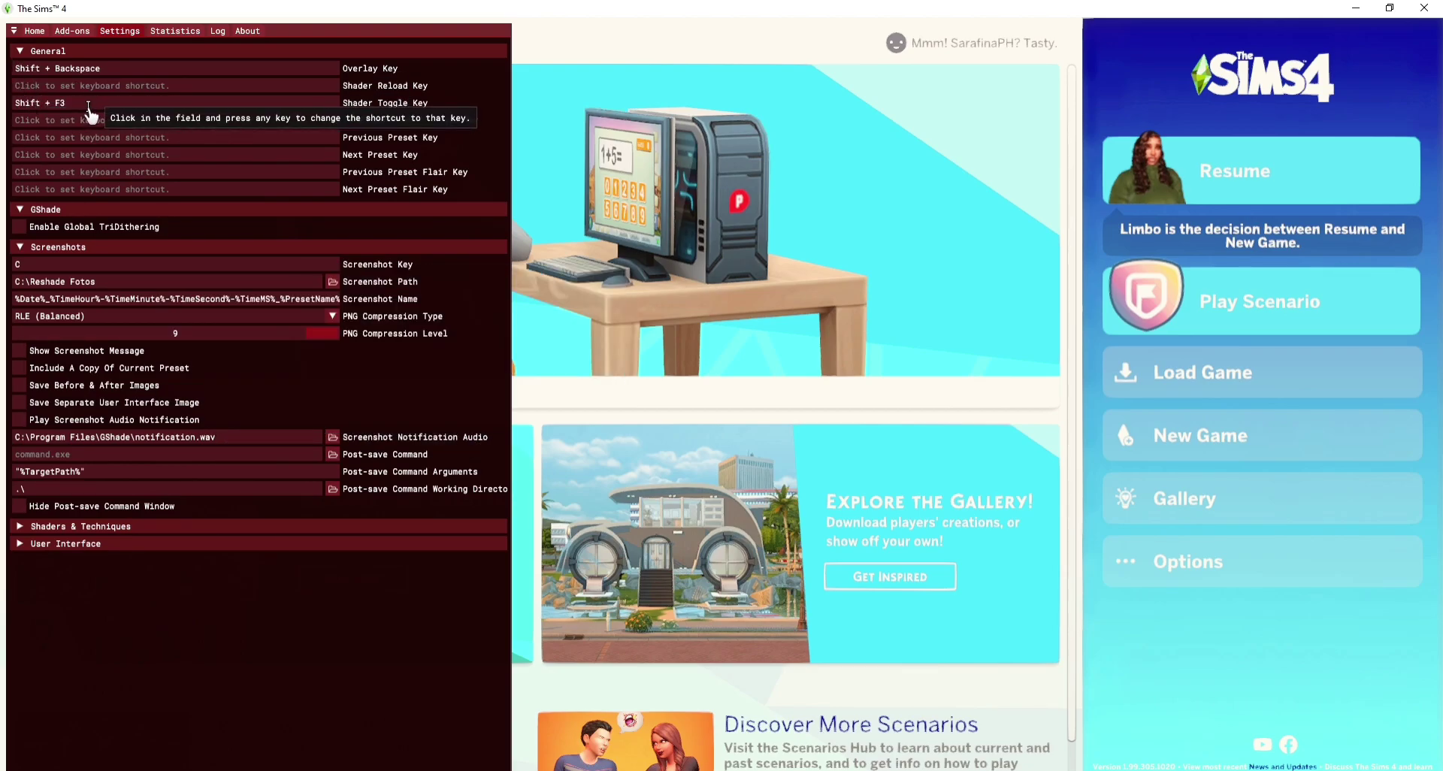
# Toggle the shader effects, review the installed Add-ons, return to Settings, then close the overlay
pyautogui.hotkey('shift', 'F3')
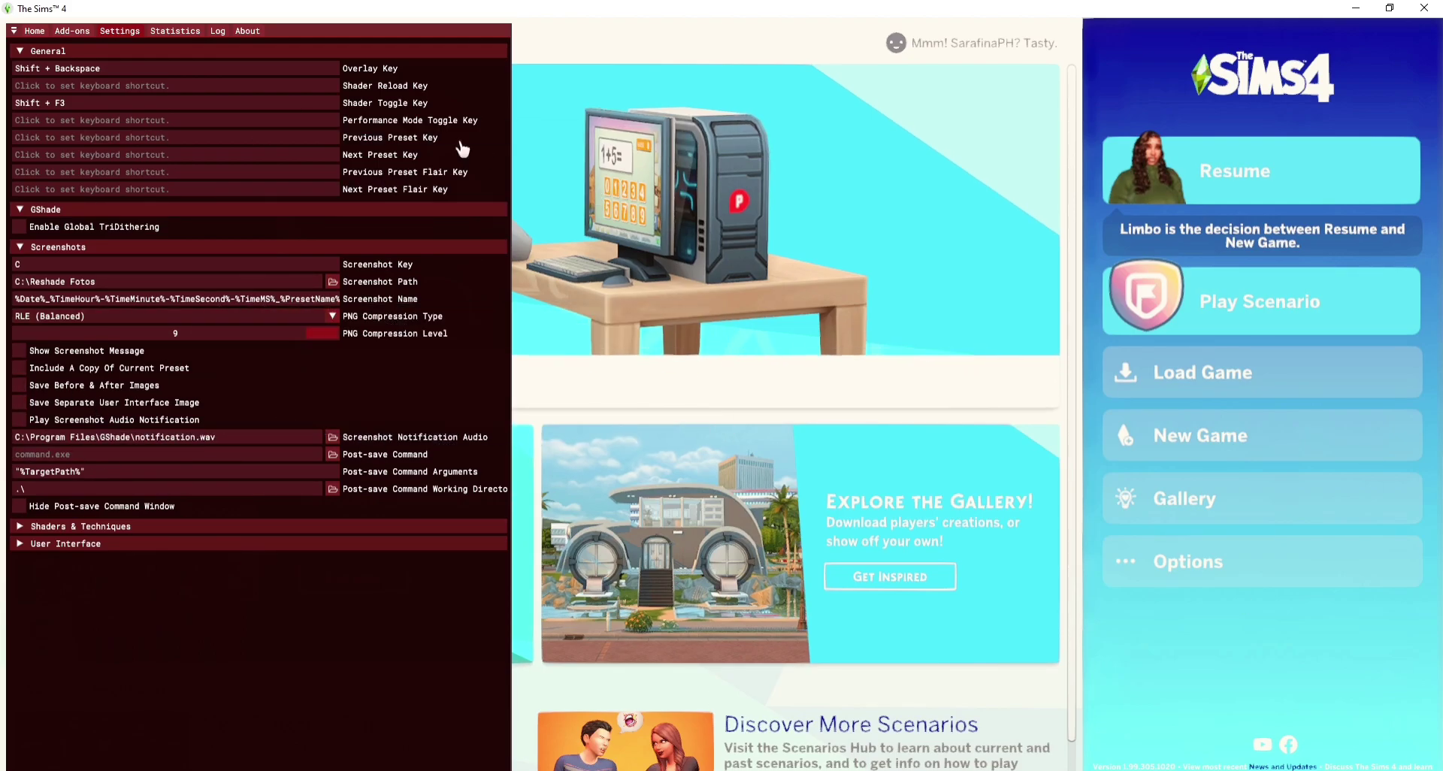
pyautogui.click(83, 33)
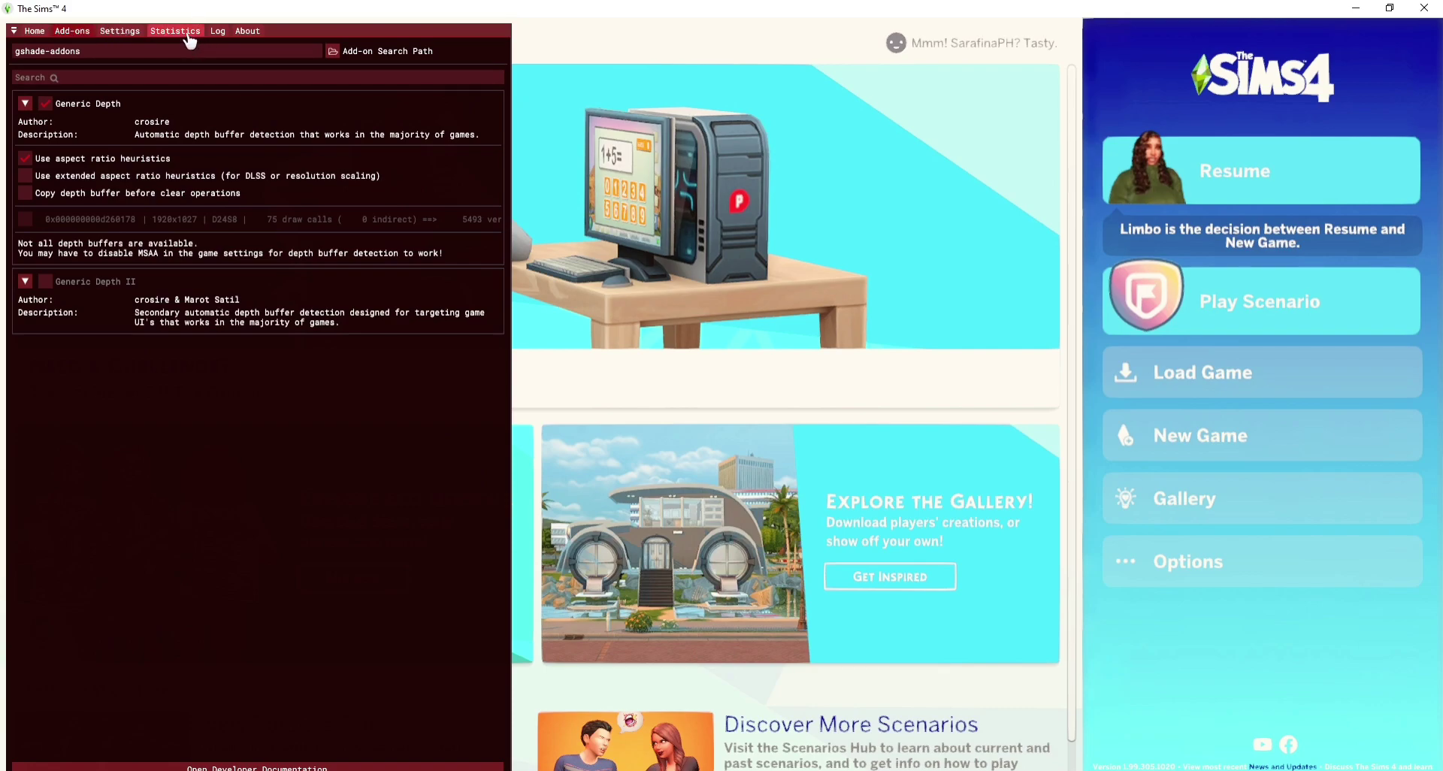
pyautogui.click(132, 38)
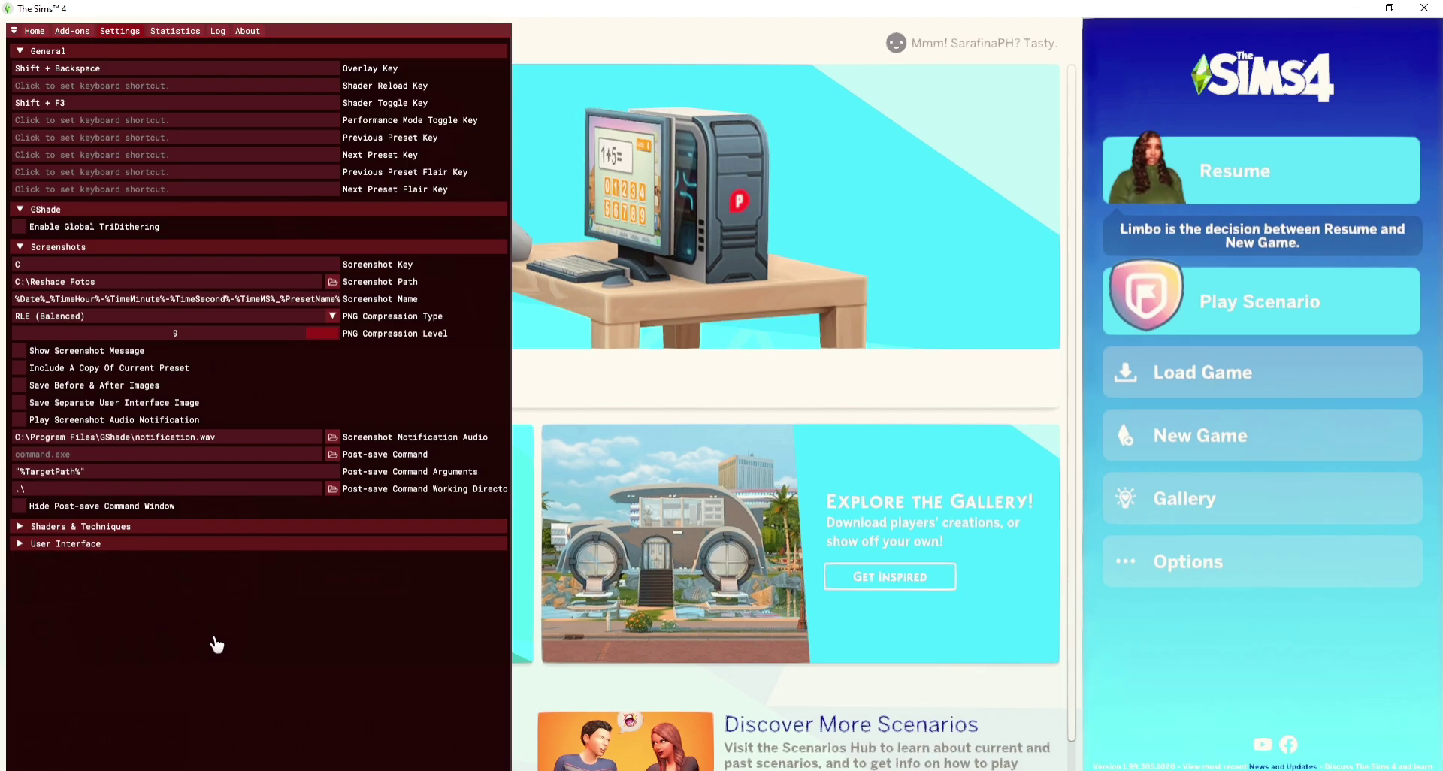
pyautogui.hotkey('shift', 'BackSpace')
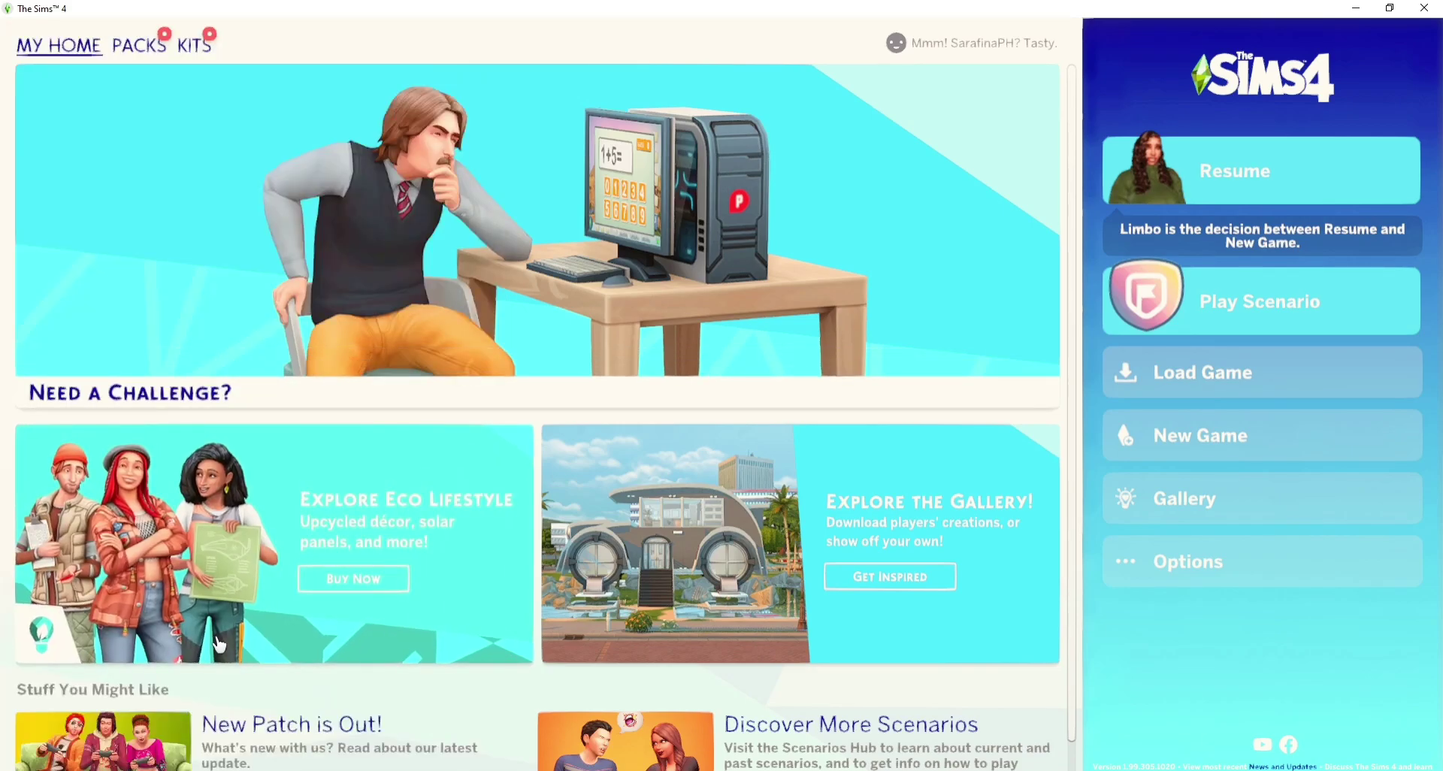
# Resume the household in live mode, check the GShade overlay in-game, close it, and zoom onto the sim
pyautogui.hotkey('shift', 'BackSpace')
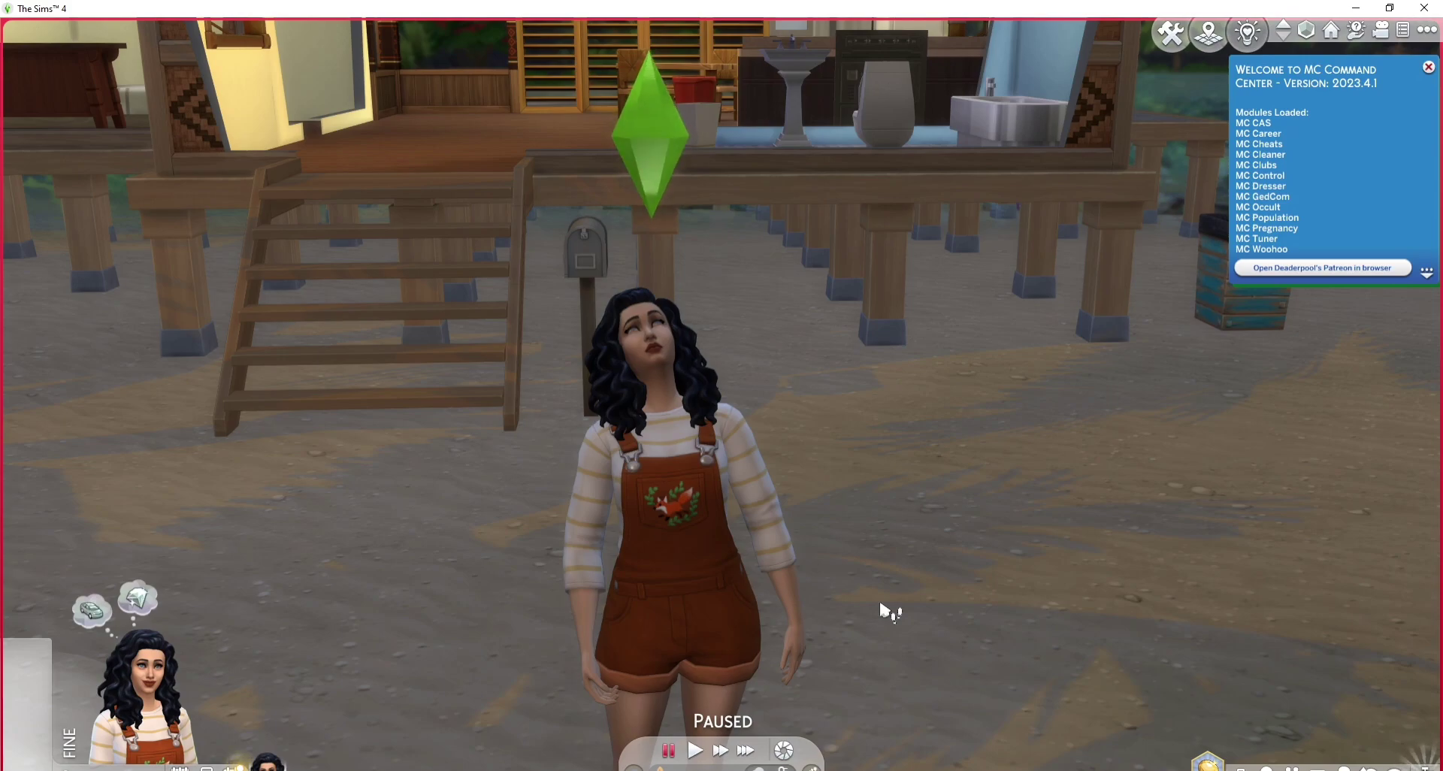
pyautogui.hotkey('shift', 'BackSpace')
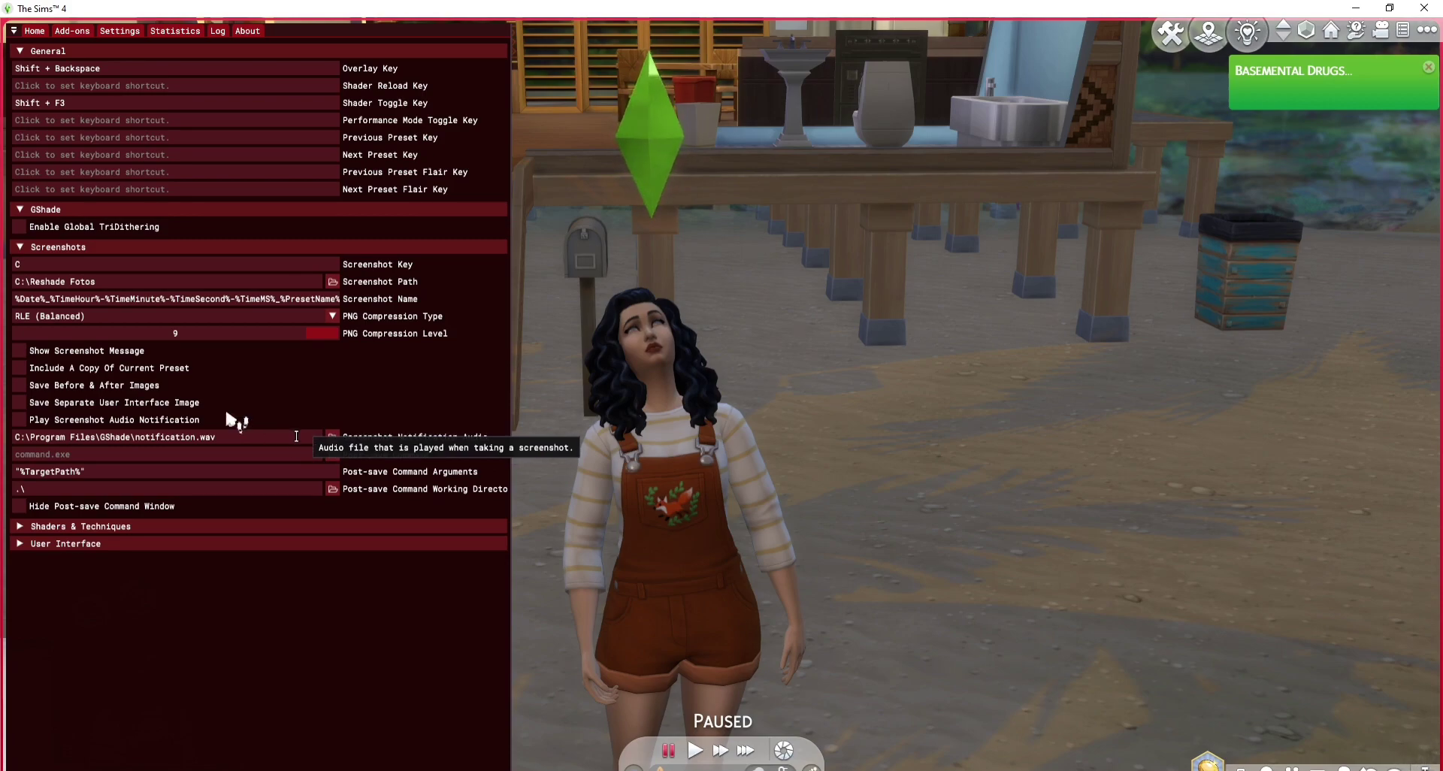
pyautogui.click(24, 427)
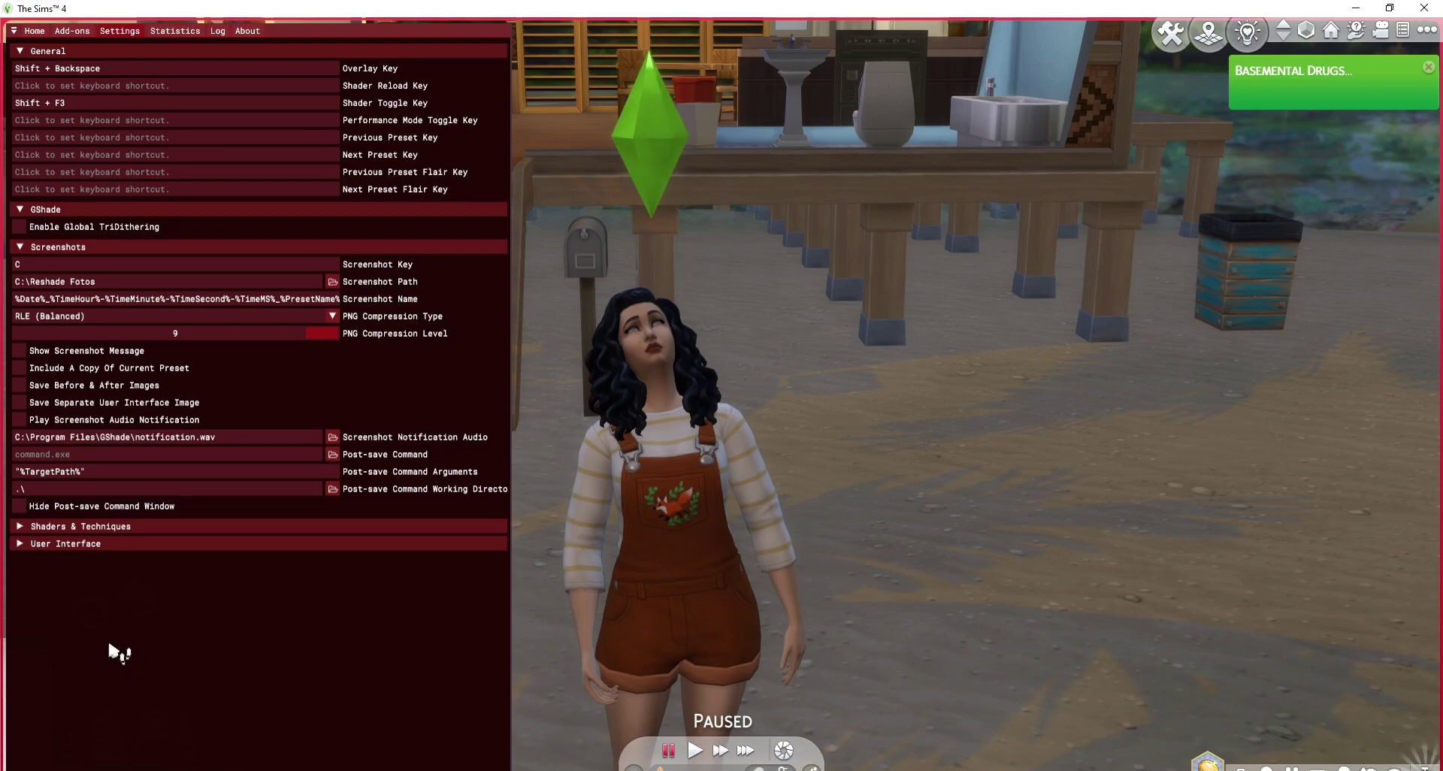
pyautogui.hotkey('shift', 'BackSpace')
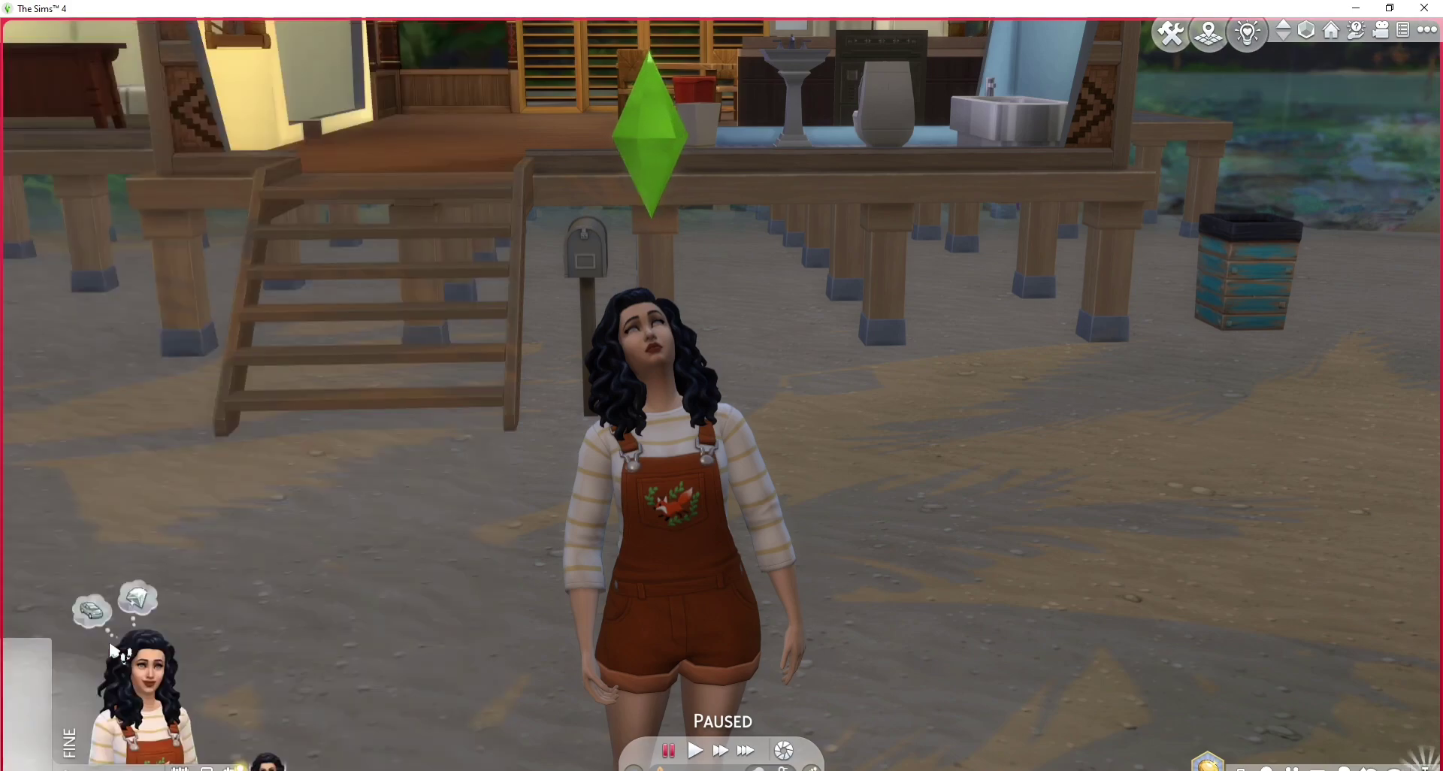
pyautogui.scroll(3, 386, 629)
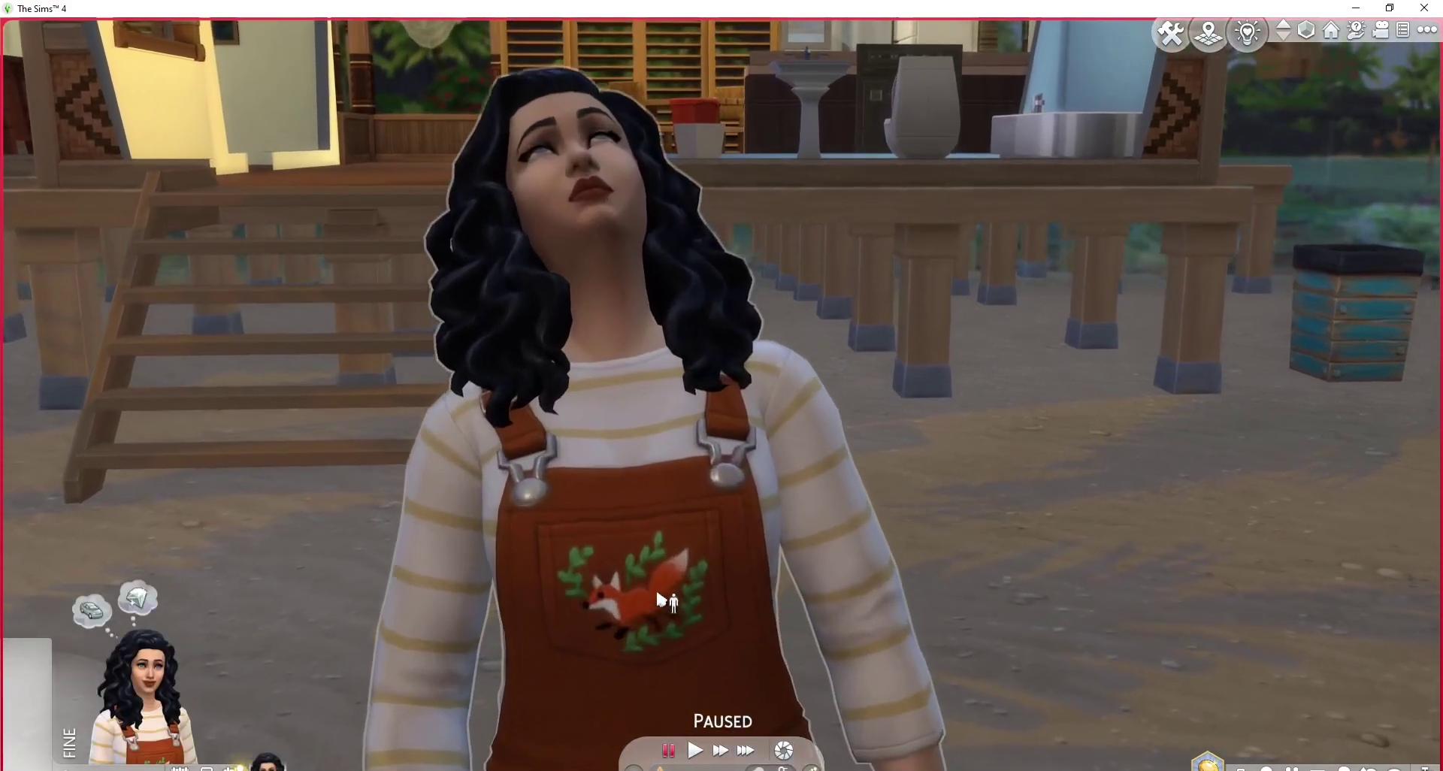
pyautogui.scroll(-2, 646, 584)
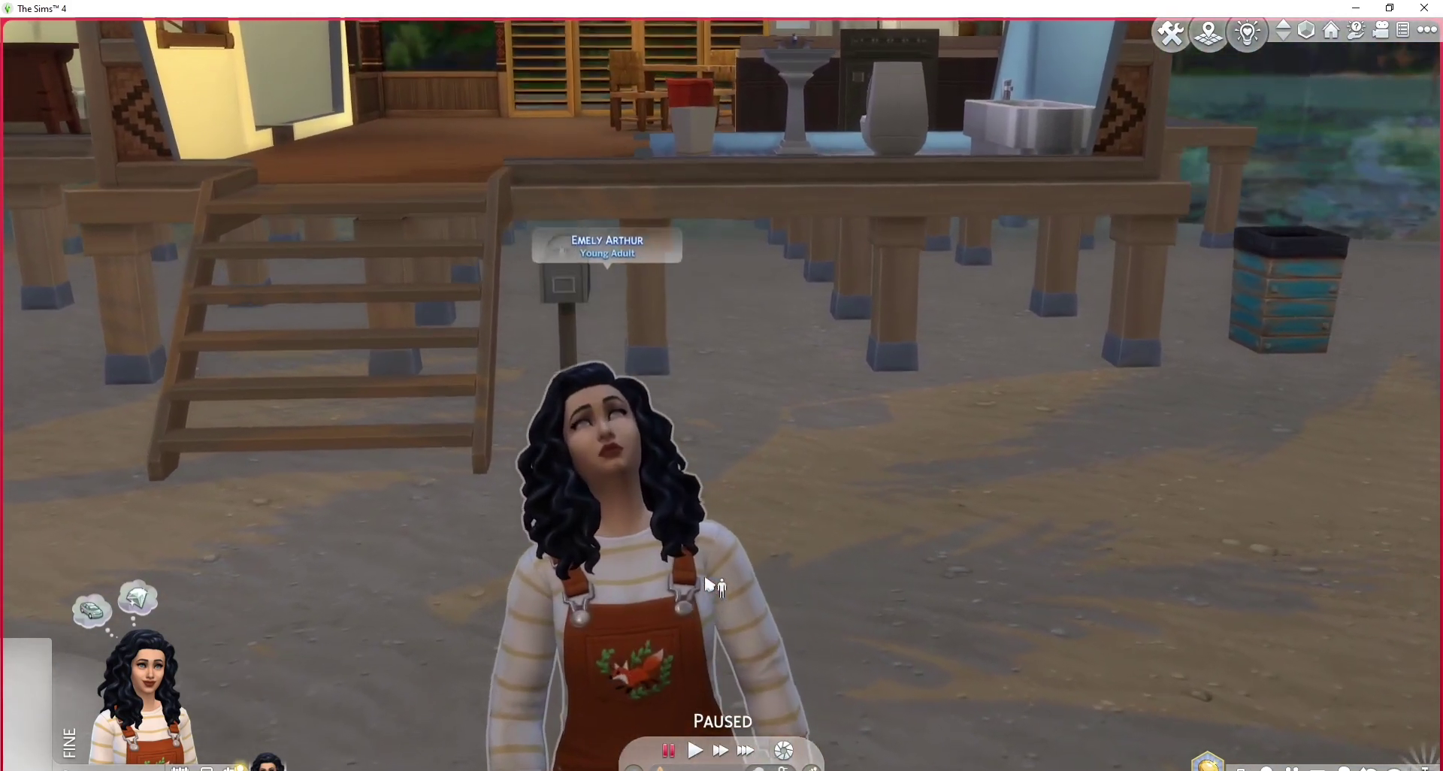